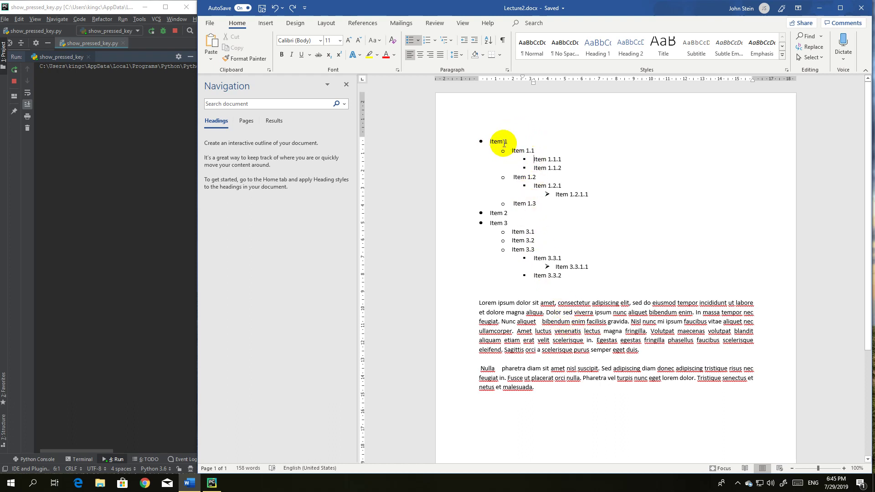
{"action": "left_click", "coordinate": [435, 40]}
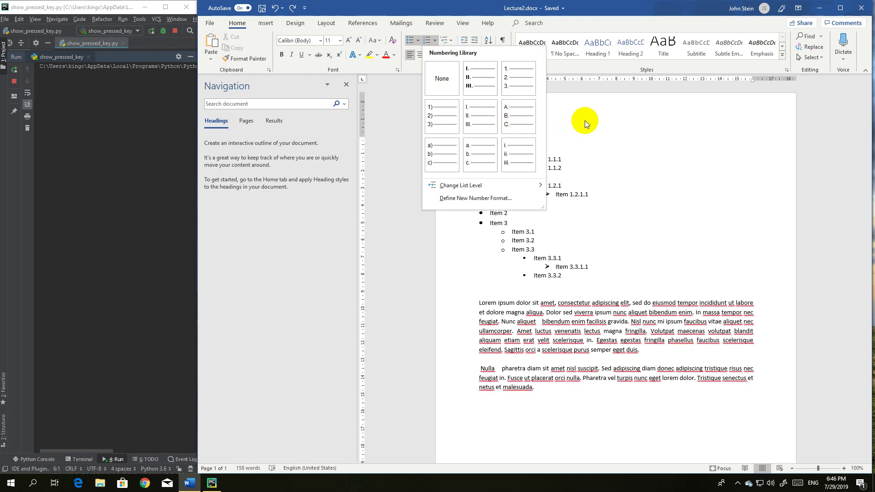
{"action": "key", "text": "Escape"}
{"action": "left_click", "coordinate": [418, 41]}
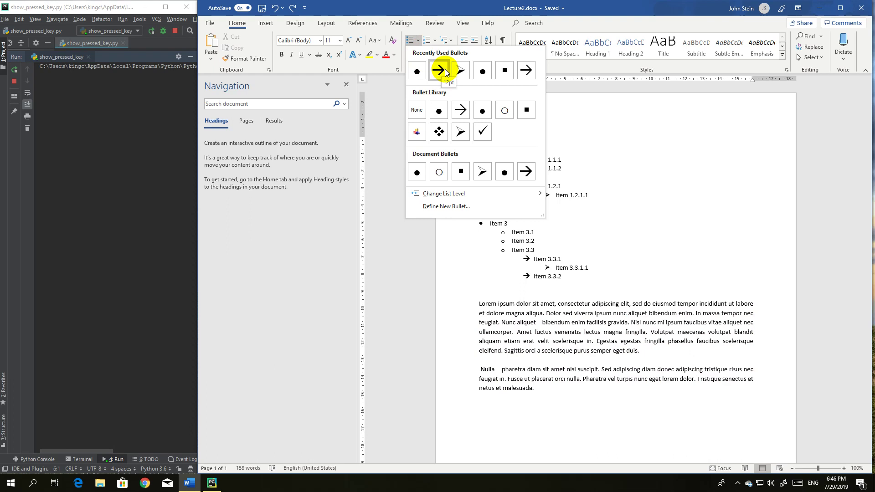
{"action": "left_click", "coordinate": [564, 120]}
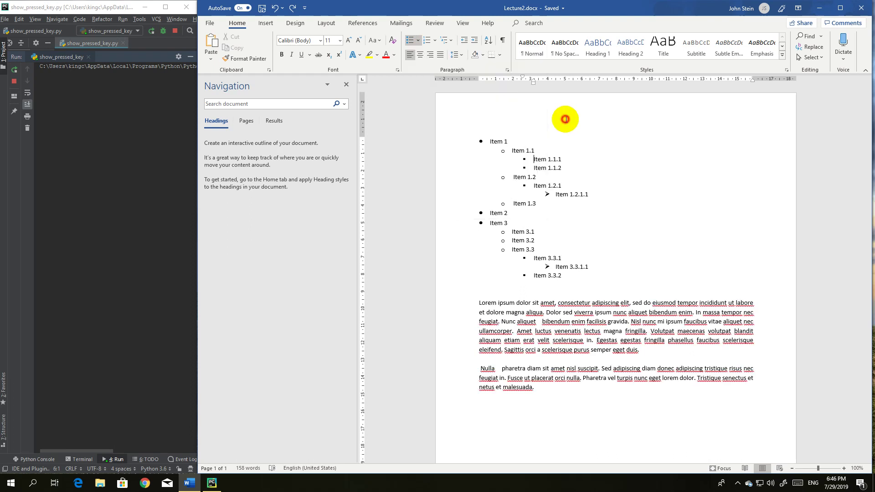
Demote Item 1.1 to the third list level and return it to the second level.
{"action": "left_click", "coordinate": [512, 151]}
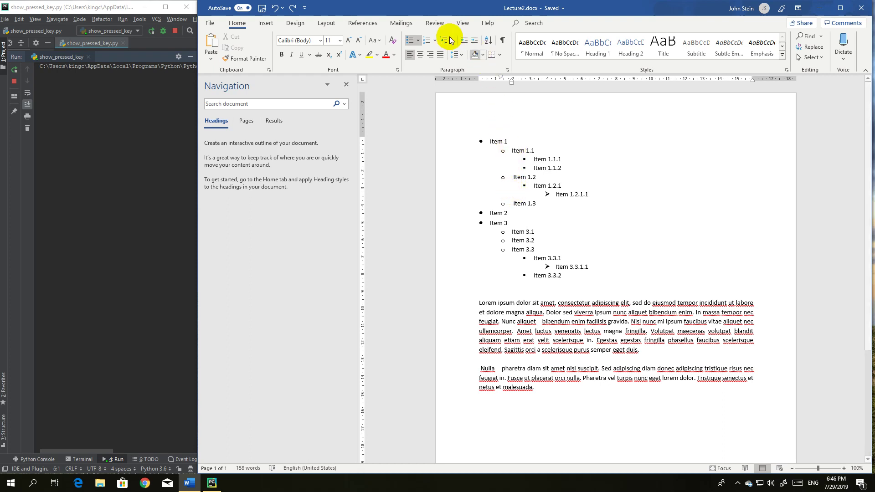
{"action": "left_click", "coordinate": [418, 41]}
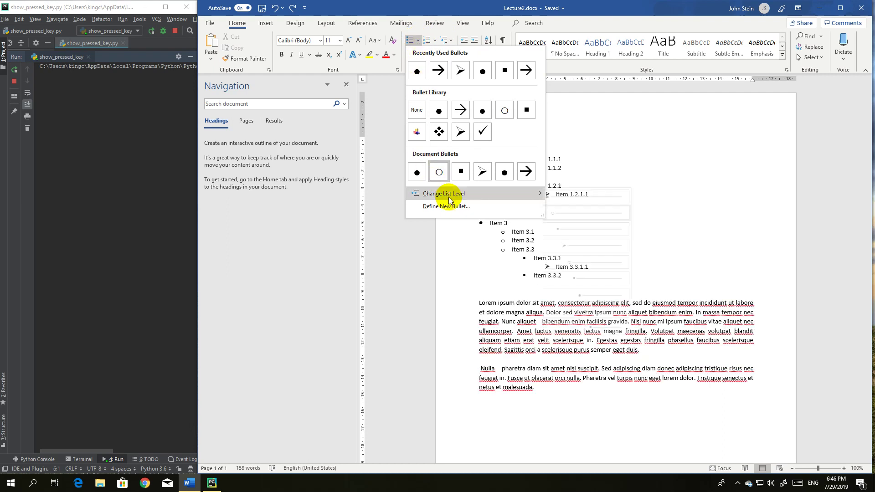
{"action": "mouse_move", "coordinate": [455, 195]}
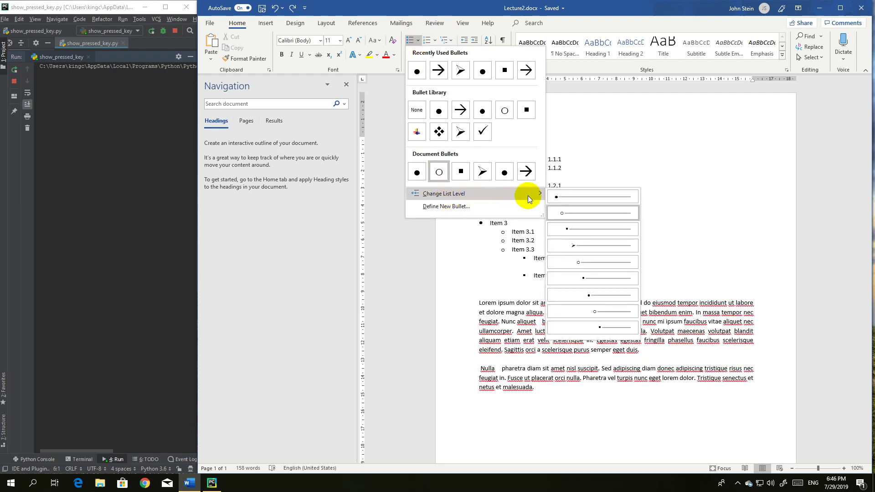
{"action": "left_click", "coordinate": [575, 233]}
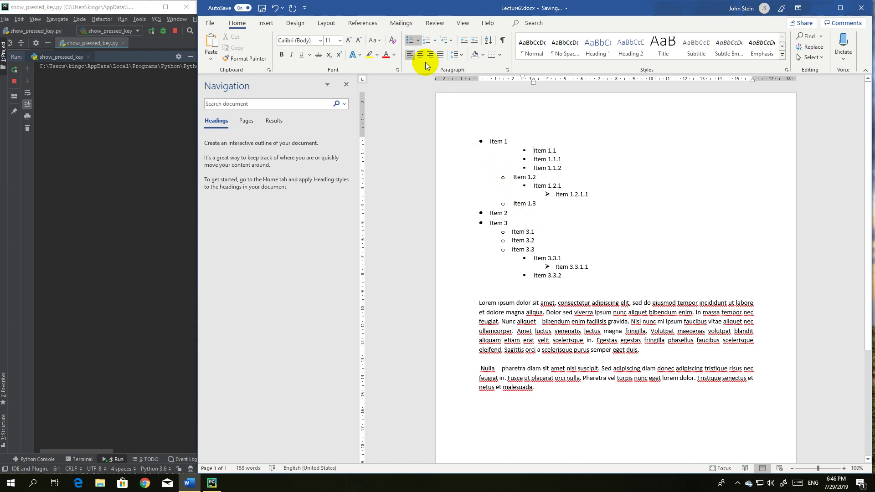
{"action": "left_click", "coordinate": [418, 39]}
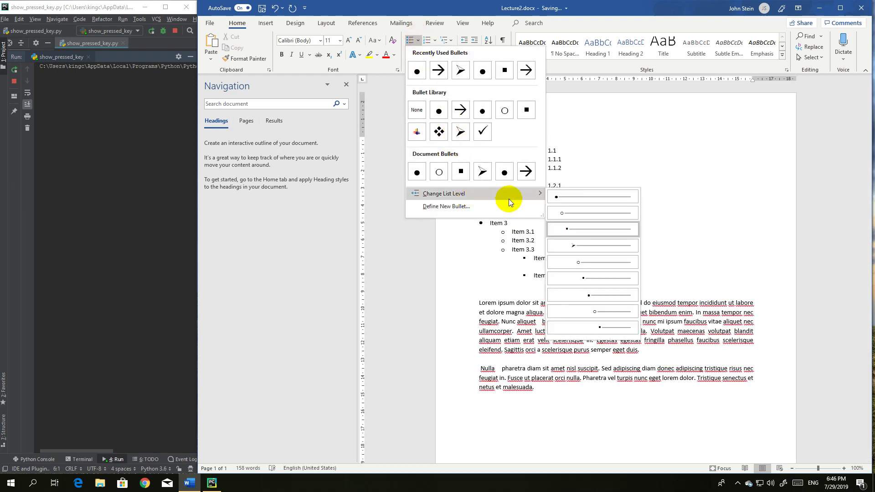
{"action": "left_click", "coordinate": [560, 214]}
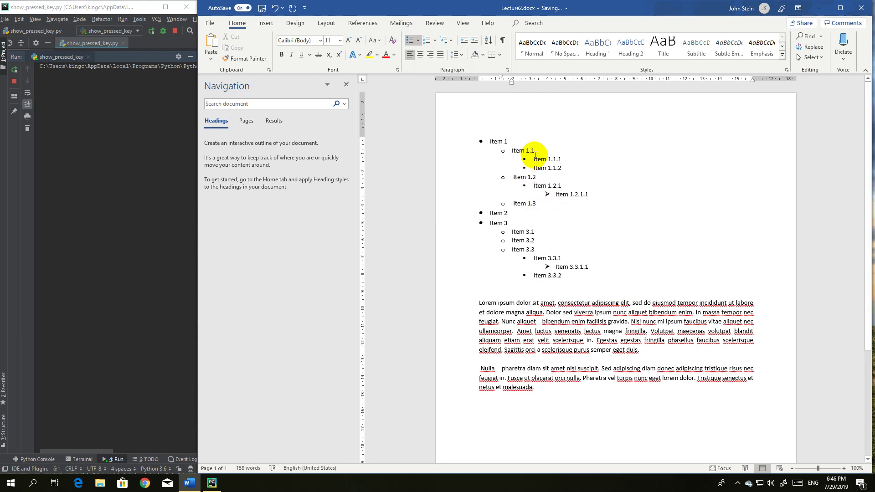
Demote Item 1.1.1 by one list level, promote it two levels, and bring it back to the third level.
{"action": "left_click", "coordinate": [522, 160]}
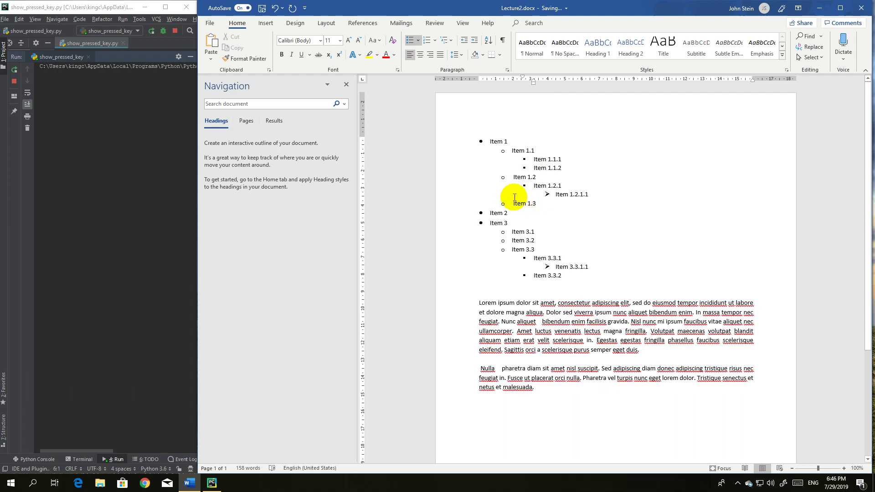
{"action": "key", "text": "Tab"}
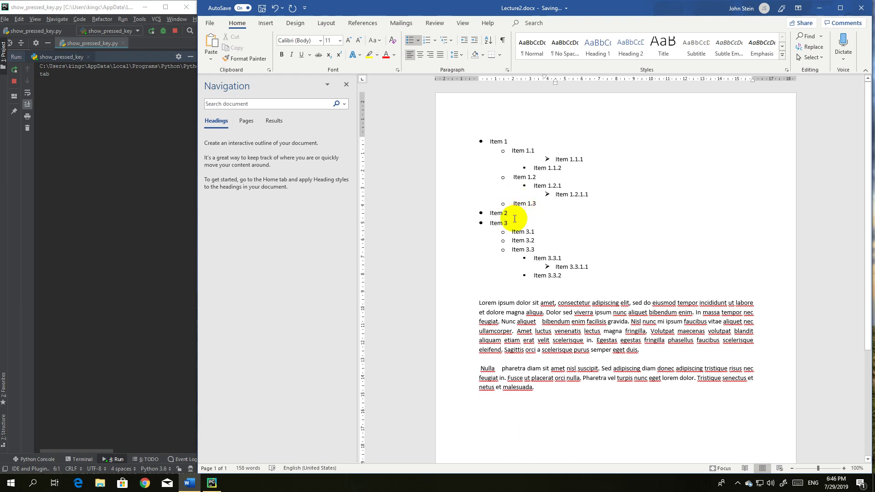
{"action": "key", "text": "shift+Tab"}
{"action": "key", "text": "shift+Tab"}
{"action": "key", "text": "Tab"}
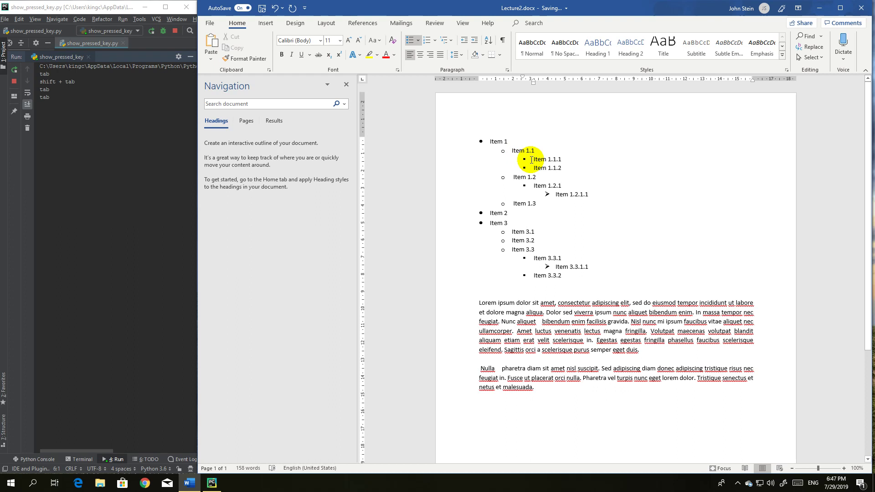
Change the bullets of the third-level items to an arrow and replace that with the four-diamond bullet.
{"action": "left_click_drag", "start_coordinate": [532, 160], "coordinate": [562, 160]}
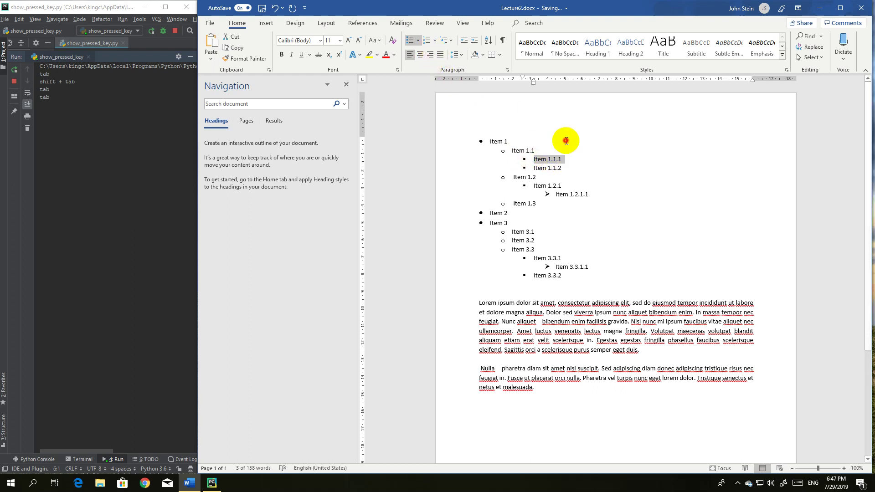
{"action": "left_click", "coordinate": [532, 159]}
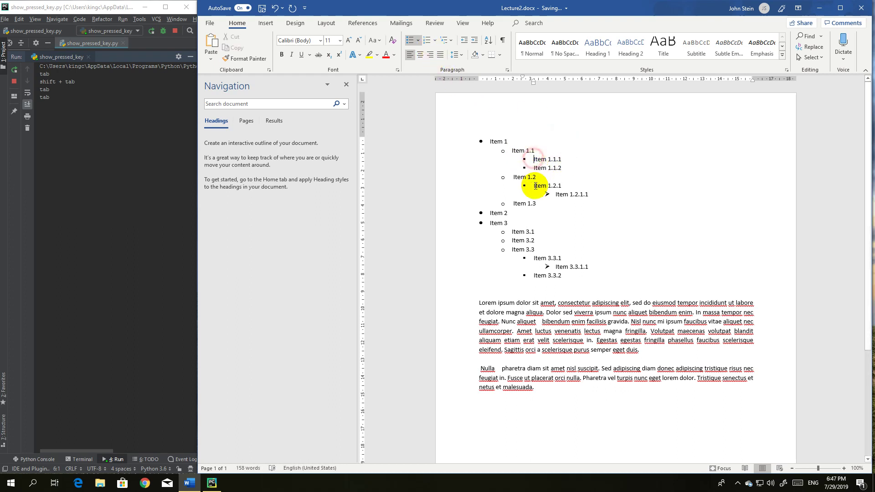
{"action": "left_click", "coordinate": [418, 41]}
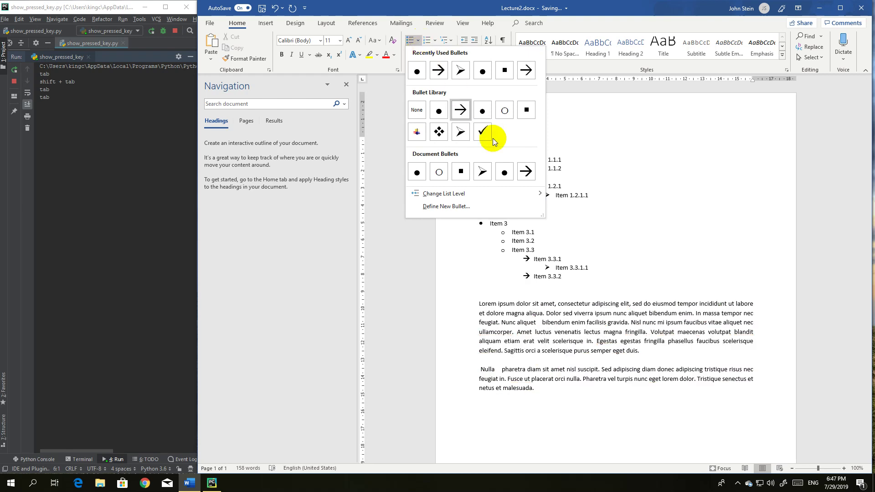
{"action": "left_click", "coordinate": [527, 172]}
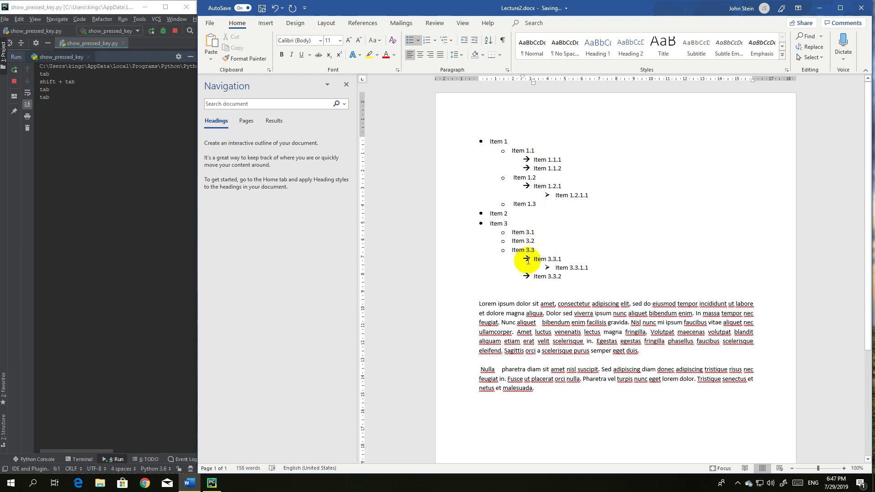
{"action": "left_click", "coordinate": [419, 41]}
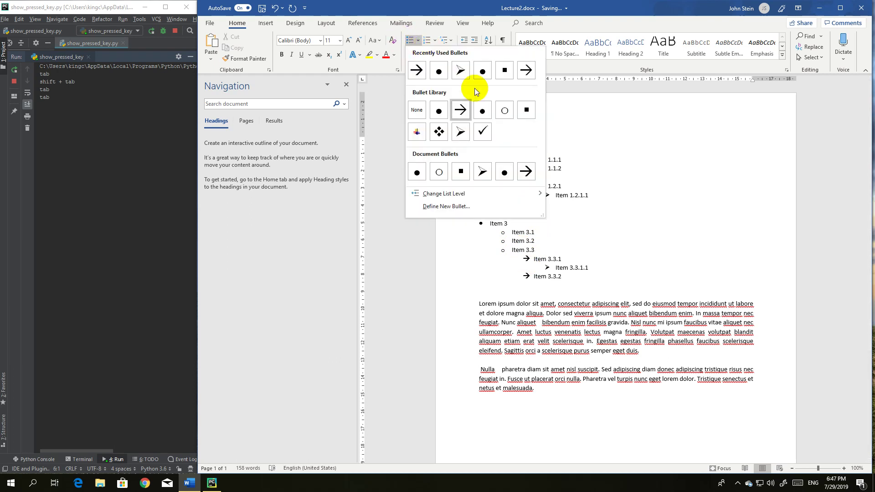
{"action": "left_click", "coordinate": [440, 131]}
Change the bullets of the second-level items, such as Item 1.1, to check marks.
{"action": "left_click", "coordinate": [510, 154]}
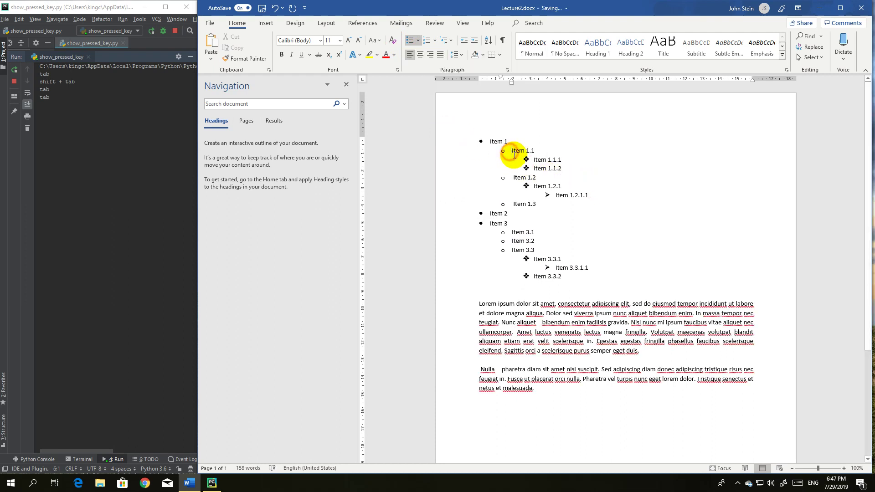
{"action": "left_click", "coordinate": [418, 41]}
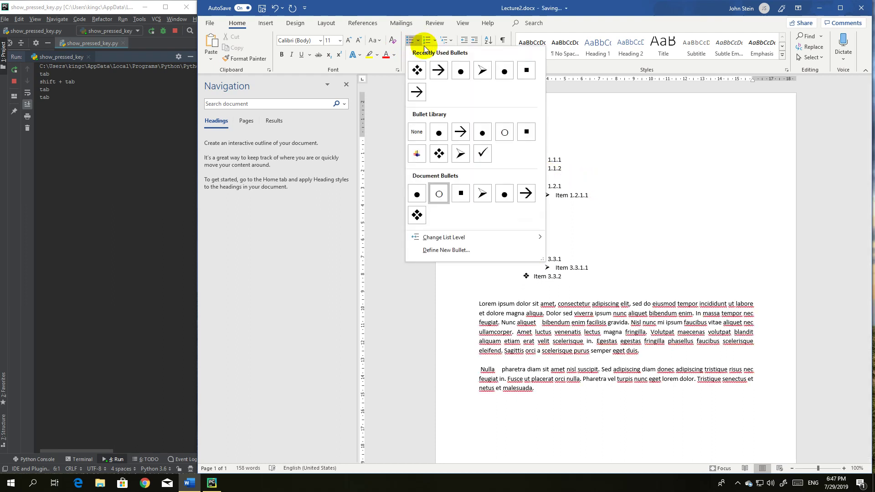
{"action": "left_click", "coordinate": [482, 153]}
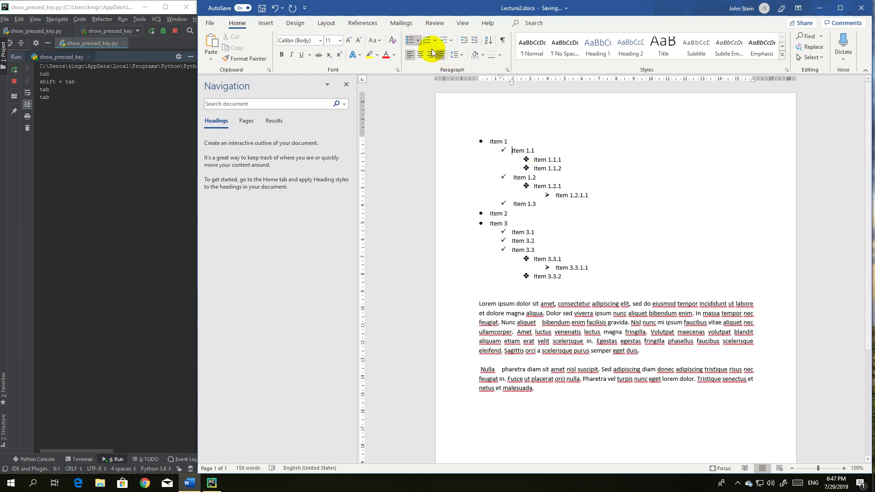
Define a new bullet for the second-level items using the bold right arrow symbol, Wingdings character 232.
{"action": "left_click", "coordinate": [418, 40]}
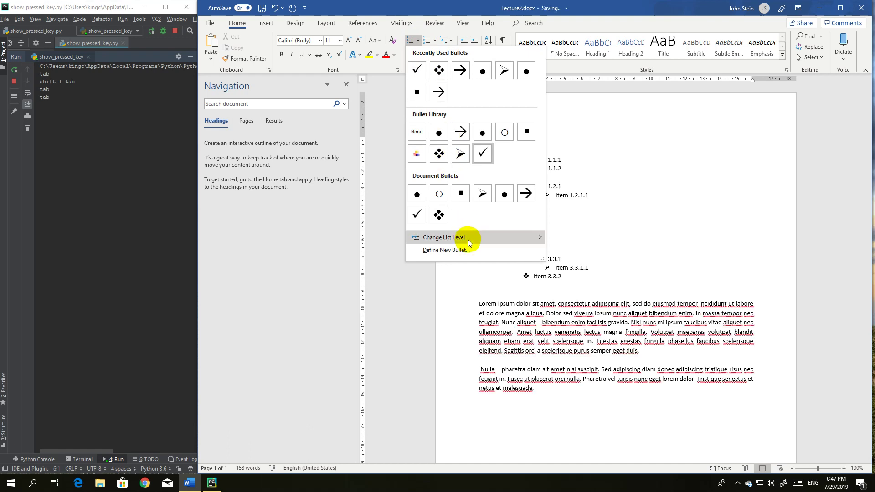
{"action": "left_click", "coordinate": [467, 251]}
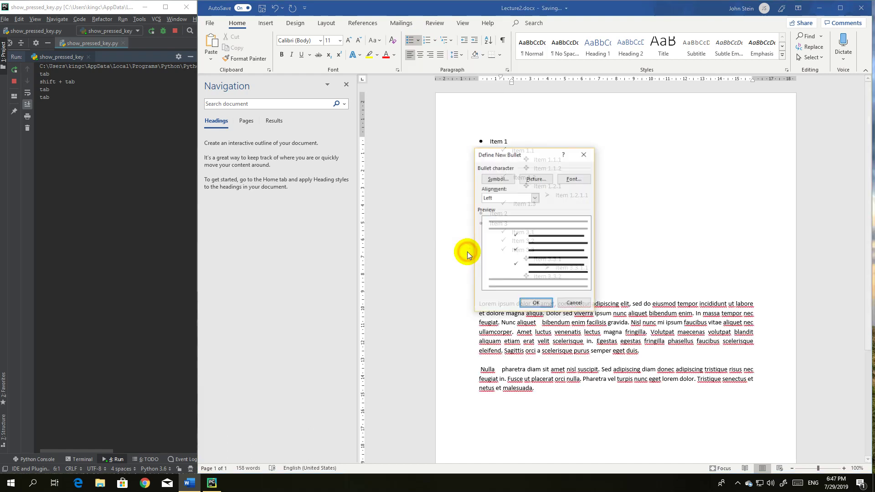
{"action": "left_click", "coordinate": [497, 178]}
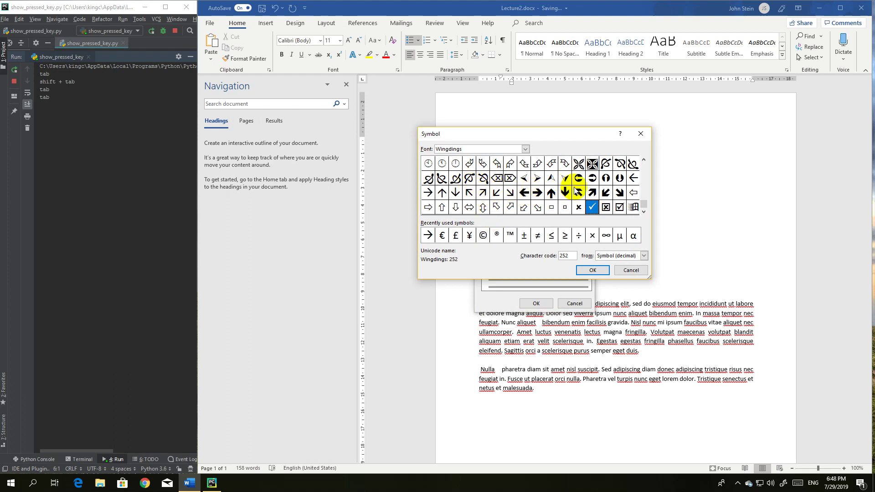
{"action": "left_click", "coordinate": [538, 193]}
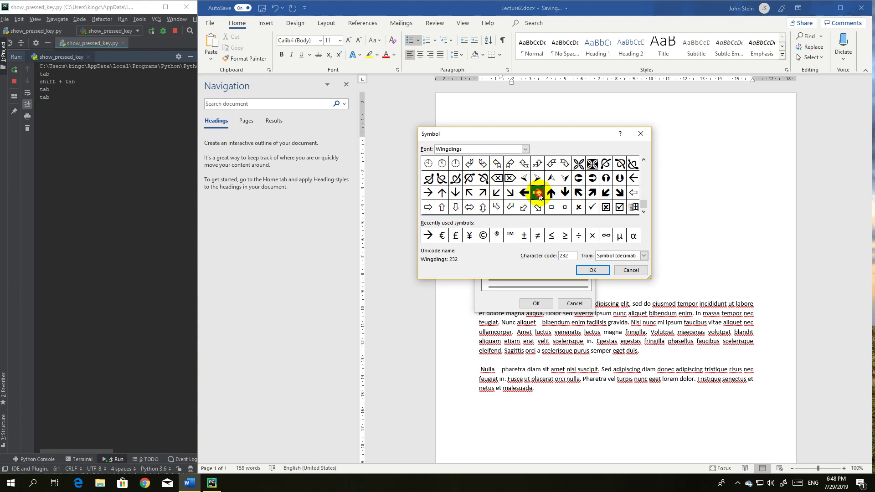
{"action": "left_click", "coordinate": [591, 270]}
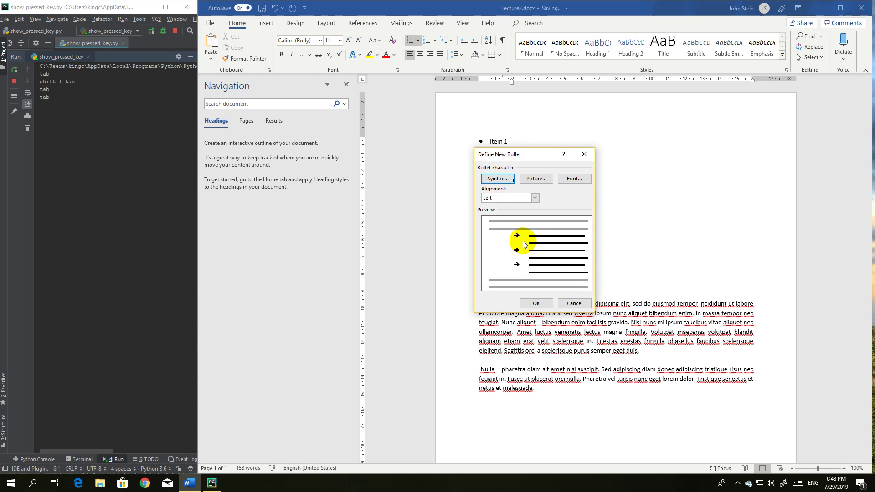
Try the Right and Centered alignments for the new bullet and set it back to Left.
{"action": "left_click", "coordinate": [535, 197]}
{"action": "left_click", "coordinate": [521, 216]}
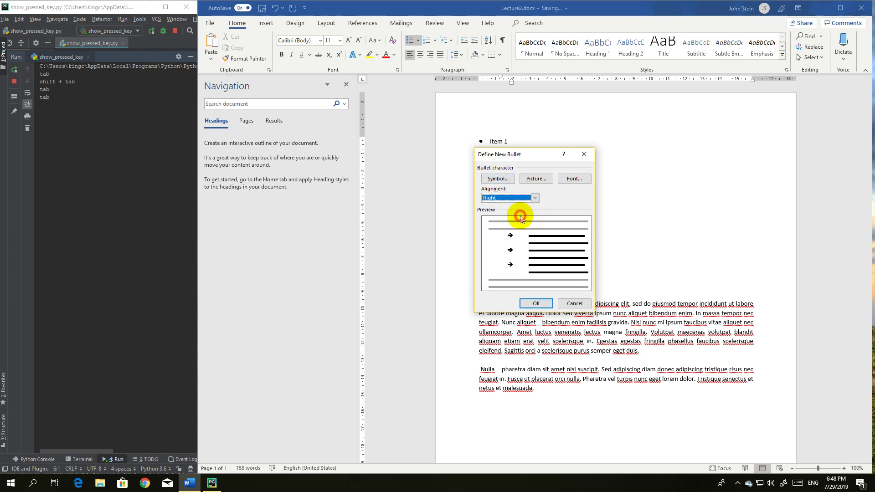
{"action": "left_click", "coordinate": [535, 197]}
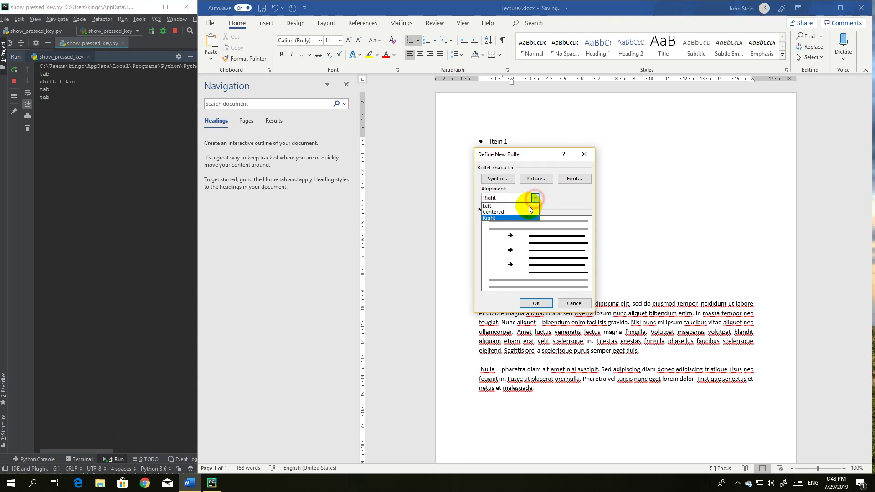
{"action": "left_click", "coordinate": [524, 212]}
{"action": "left_click", "coordinate": [534, 197]}
{"action": "left_click", "coordinate": [527, 206]}
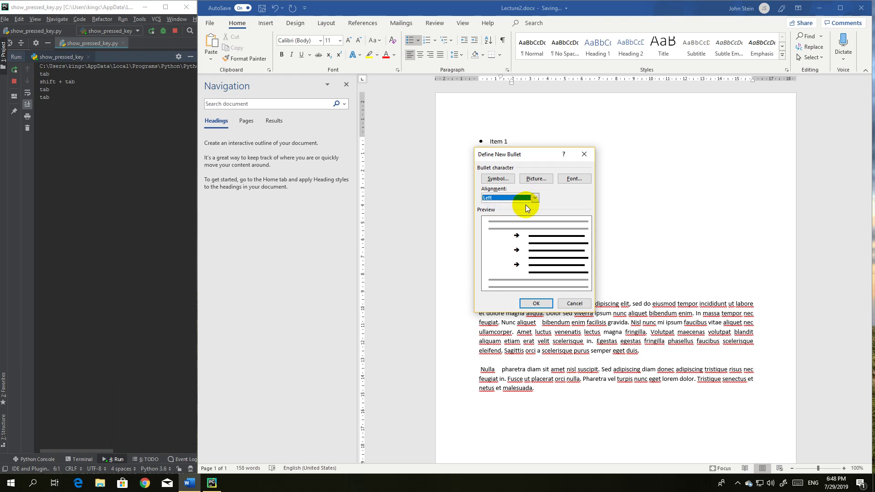
Set the new bullet's font style to Bold and apply the bullet to the second-level items.
{"action": "left_click", "coordinate": [569, 179]}
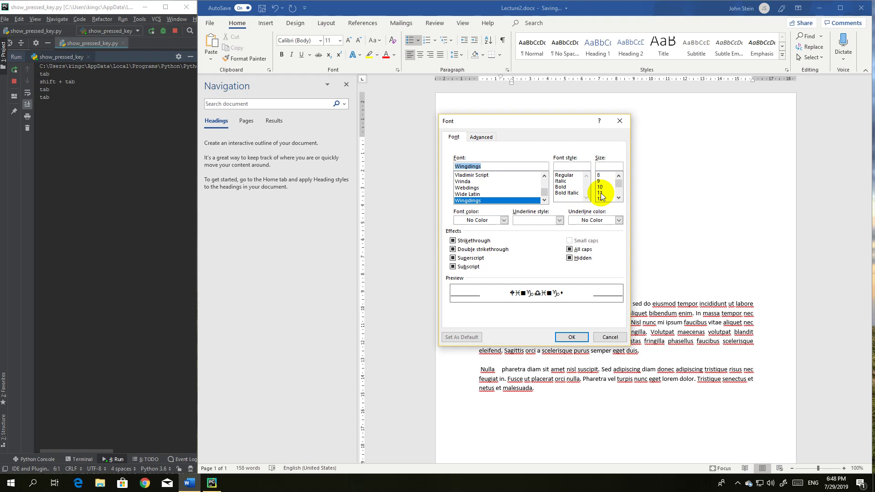
{"action": "left_click", "coordinate": [568, 187]}
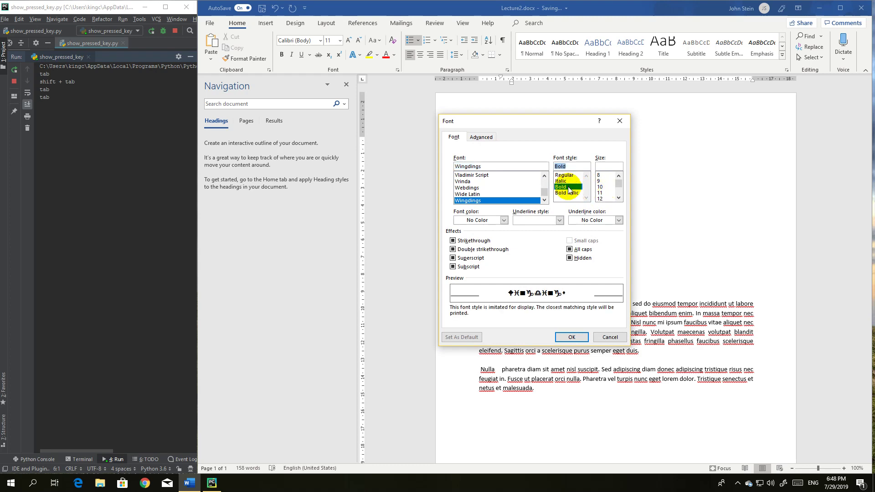
{"action": "left_click", "coordinate": [571, 337]}
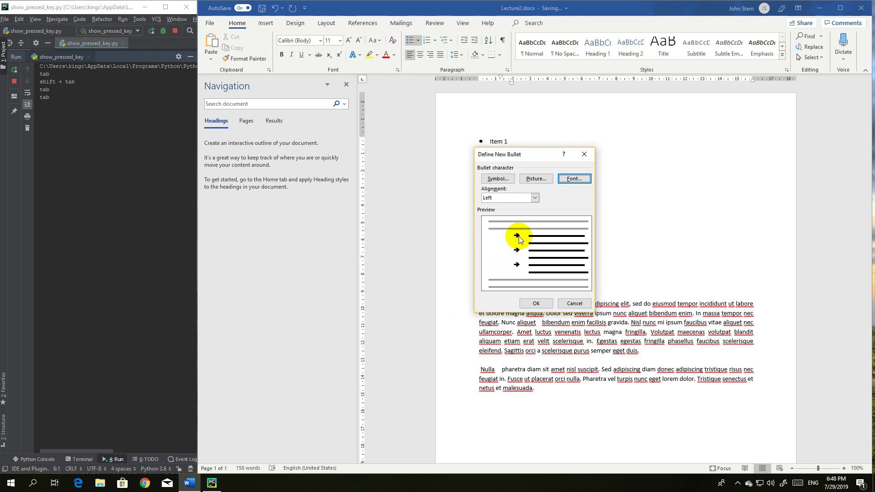
{"action": "left_click", "coordinate": [539, 304]}
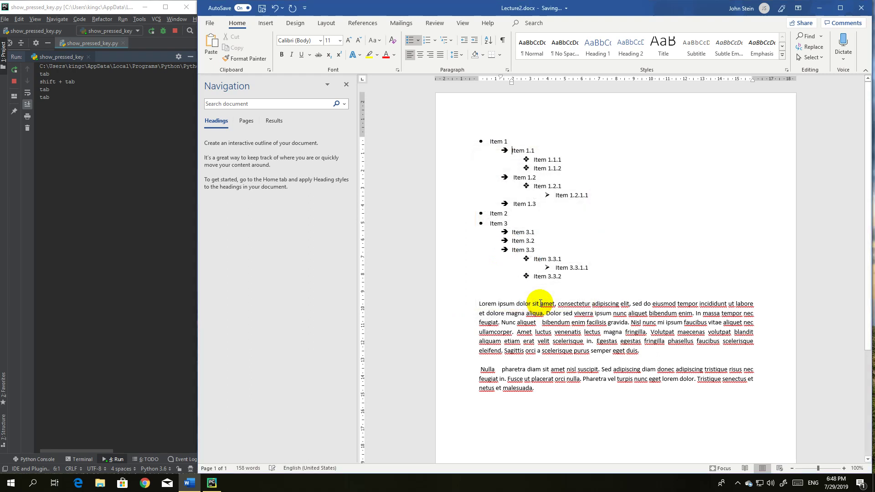
Replace the second-level bullets with the 1. 2. 3. numbering format.
{"action": "left_click", "coordinate": [502, 150]}
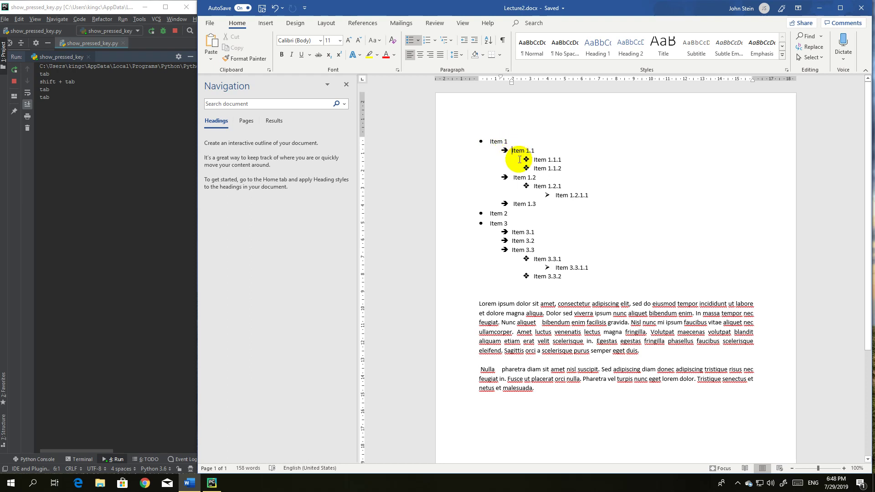
{"action": "left_click", "coordinate": [435, 42]}
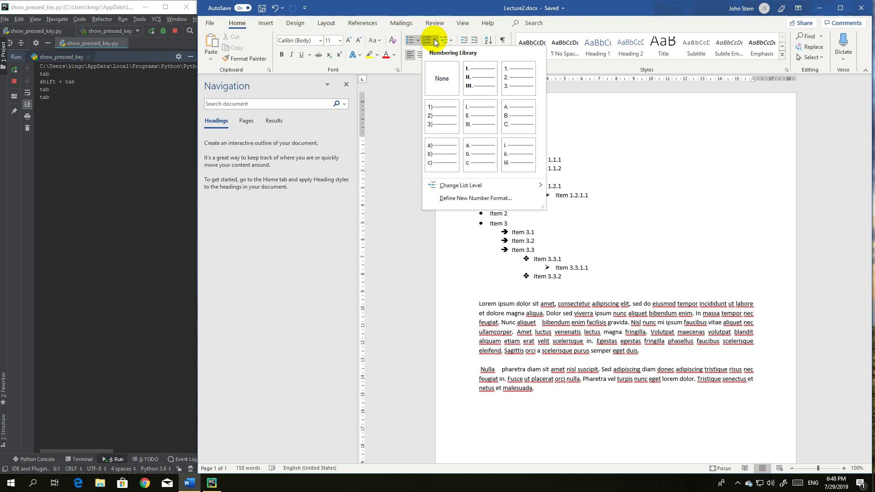
{"action": "left_click", "coordinate": [509, 81]}
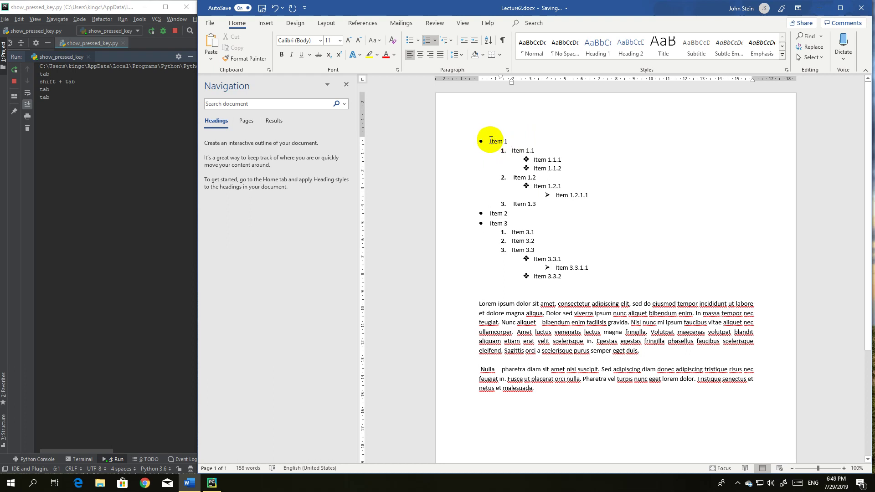
Replace the third-level bullets with the A. B. C. numbering format, starting from Item 1.1.1.
{"action": "left_click", "coordinate": [507, 151]}
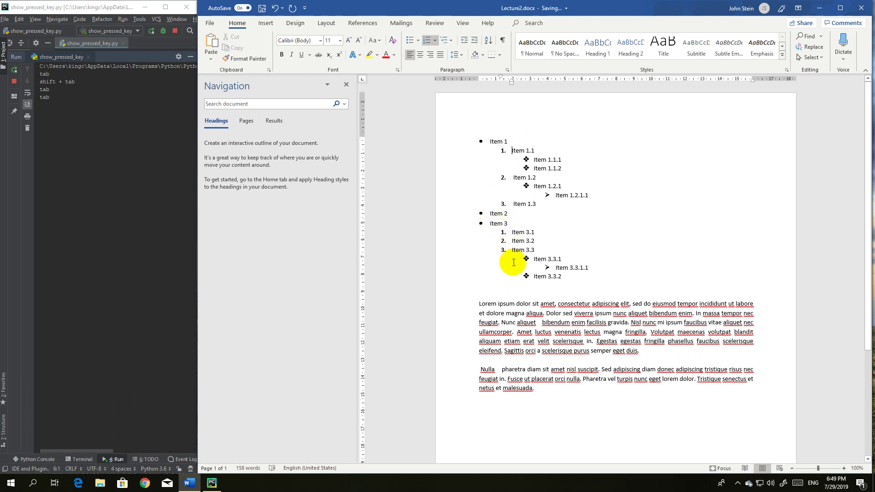
{"action": "left_click", "coordinate": [534, 160]}
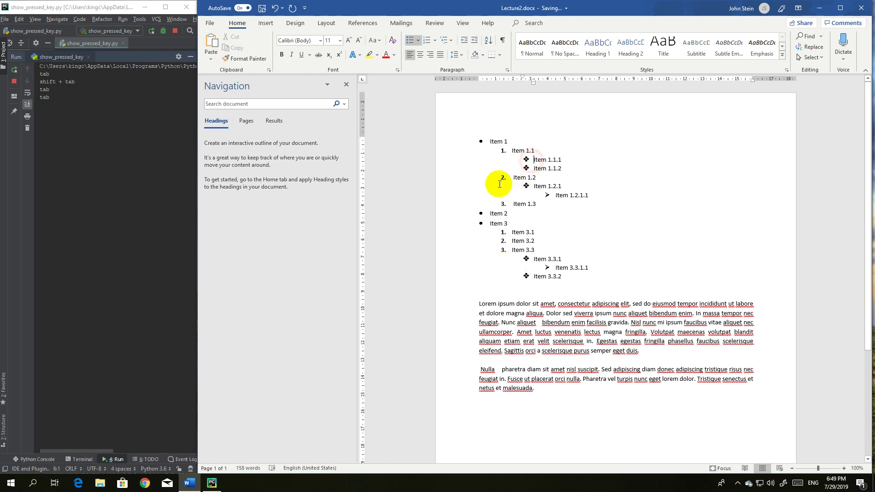
{"action": "left_click", "coordinate": [437, 40]}
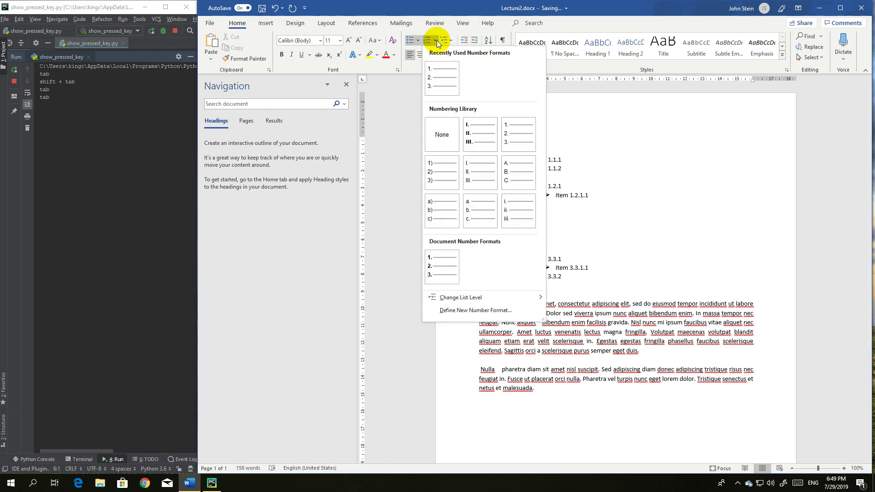
{"action": "left_click", "coordinate": [520, 174]}
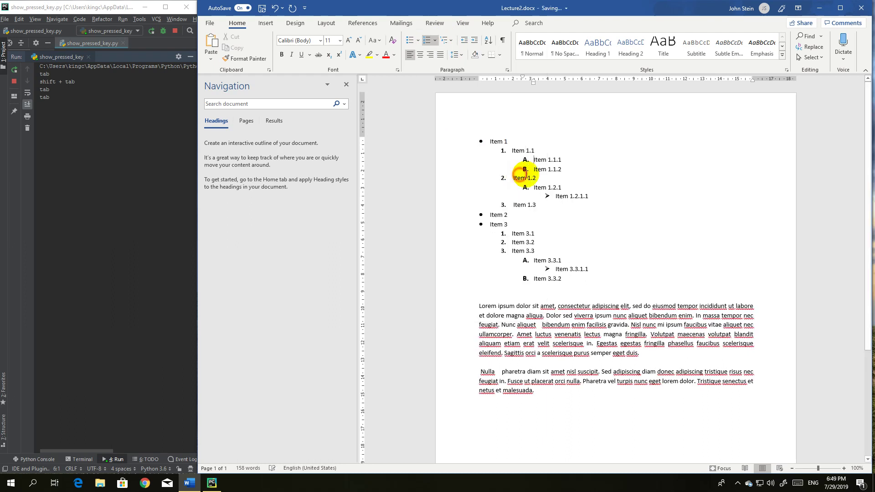
Apply the 1. / 1.1. / 1.1.1. multilevel list format from the library to the list containing Item 1.1.1.
{"action": "left_click", "coordinate": [533, 160]}
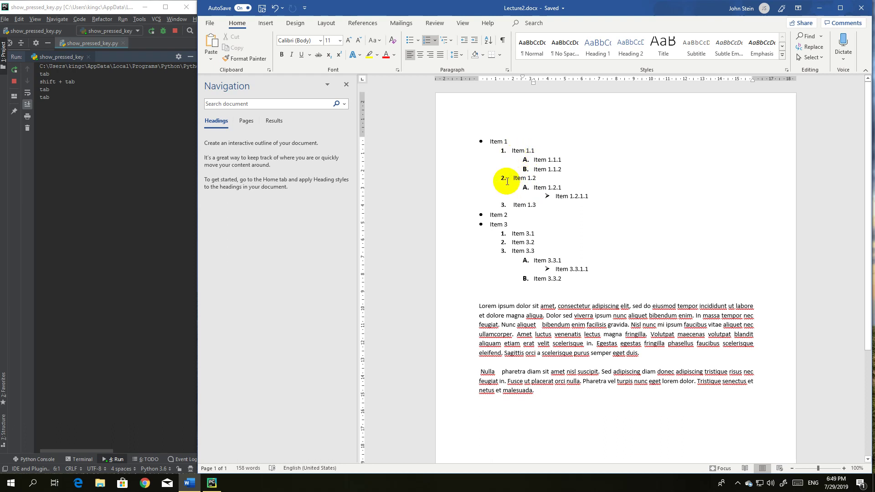
{"action": "left_click", "coordinate": [453, 42]}
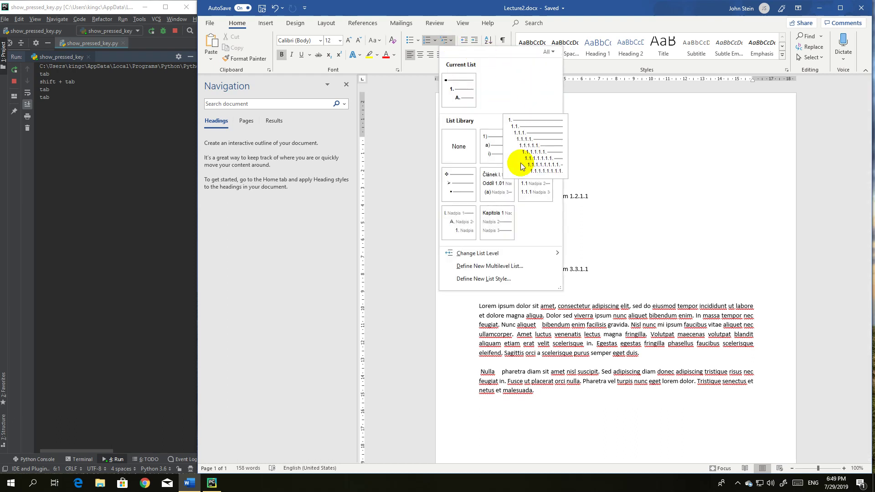
{"action": "mouse_move", "coordinate": [546, 131]}
{"action": "mouse_move", "coordinate": [469, 84]}
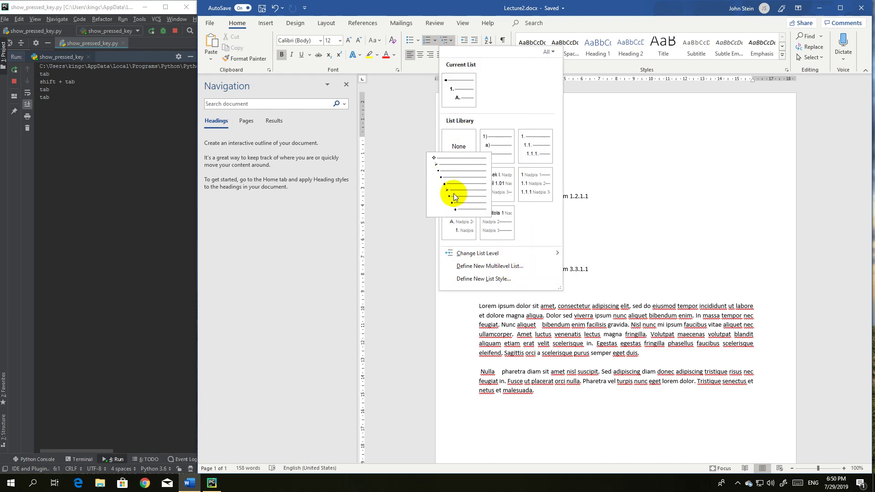
{"action": "mouse_move", "coordinate": [492, 152]}
{"action": "mouse_move", "coordinate": [525, 149]}
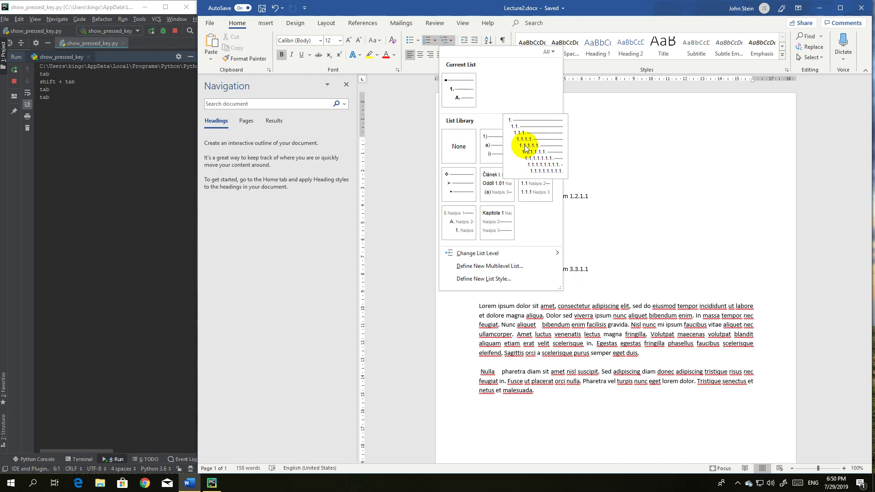
{"action": "left_click", "coordinate": [525, 145]}
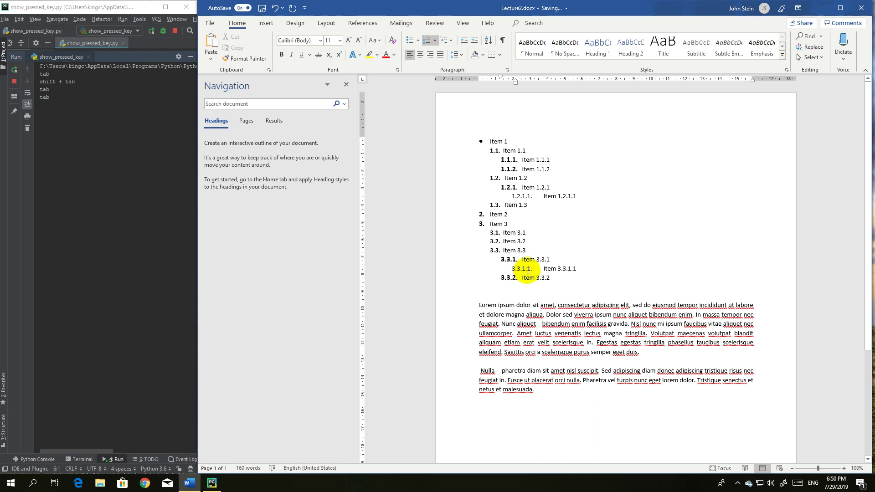
Switch the list to the 1) / a) / i) multilevel format from the library.
{"action": "left_click", "coordinate": [451, 41]}
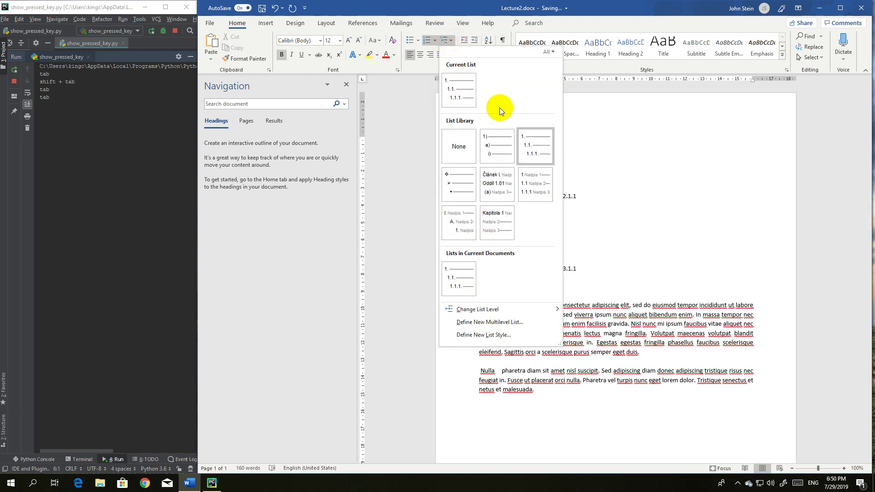
{"action": "left_click", "coordinate": [497, 150]}
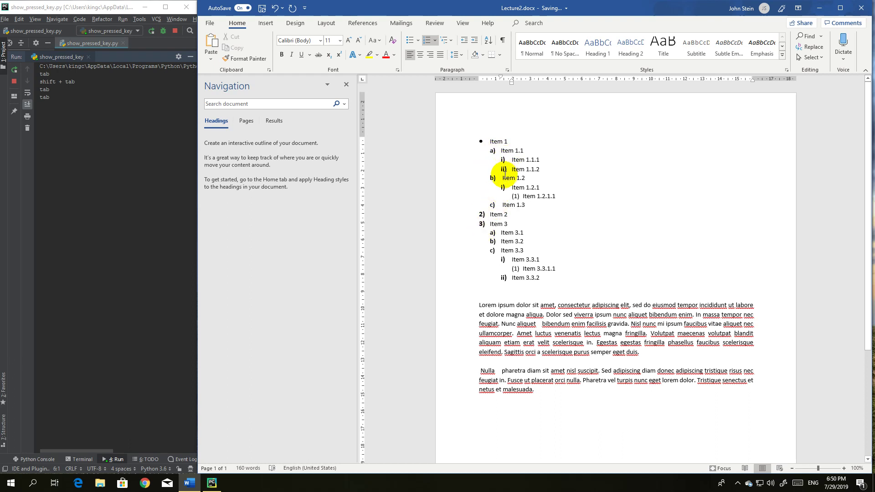
Begin defining a new list style from Item 1.1.1 and set its 1st level to start at 0.
{"action": "left_click", "coordinate": [511, 160]}
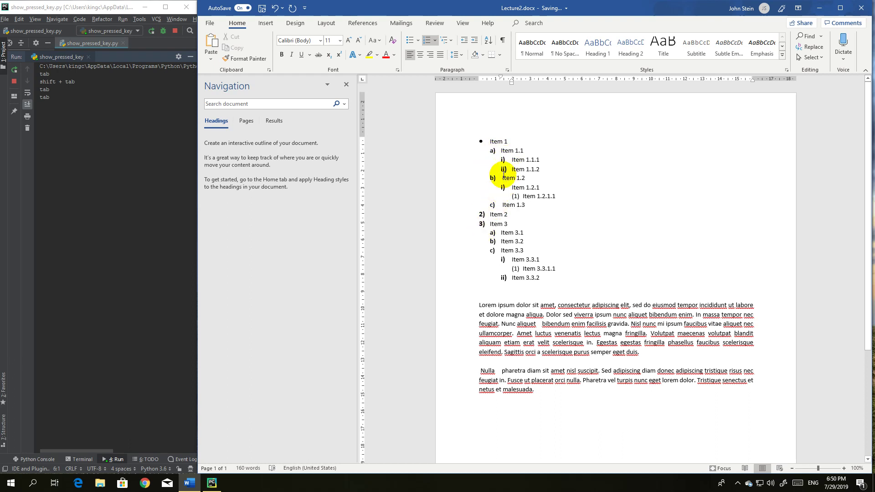
{"action": "left_click", "coordinate": [454, 42]}
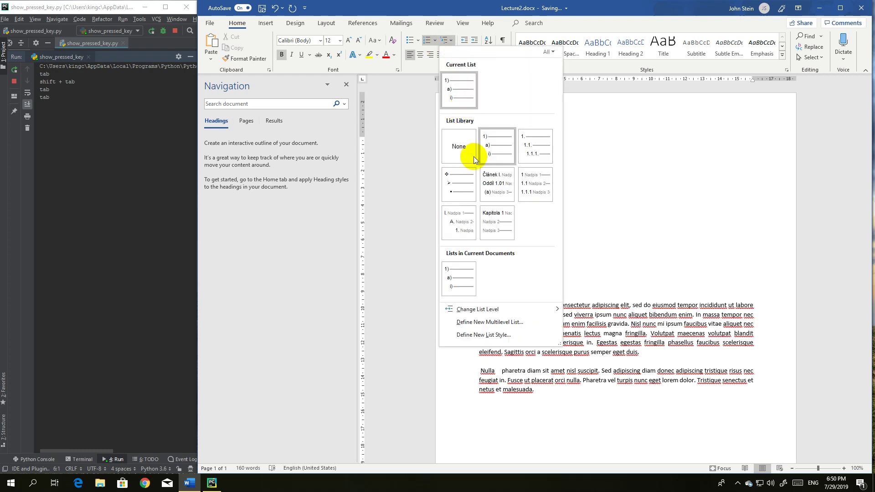
{"action": "left_click", "coordinate": [511, 333]}
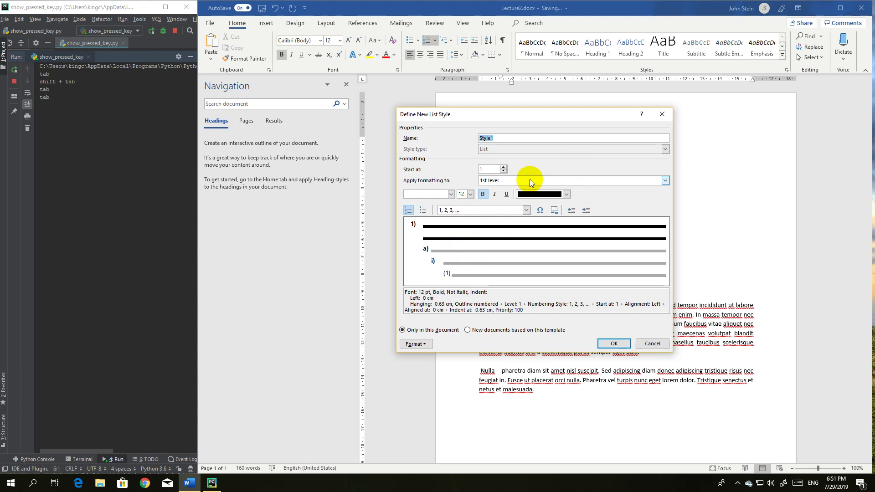
{"action": "left_click", "coordinate": [505, 172]}
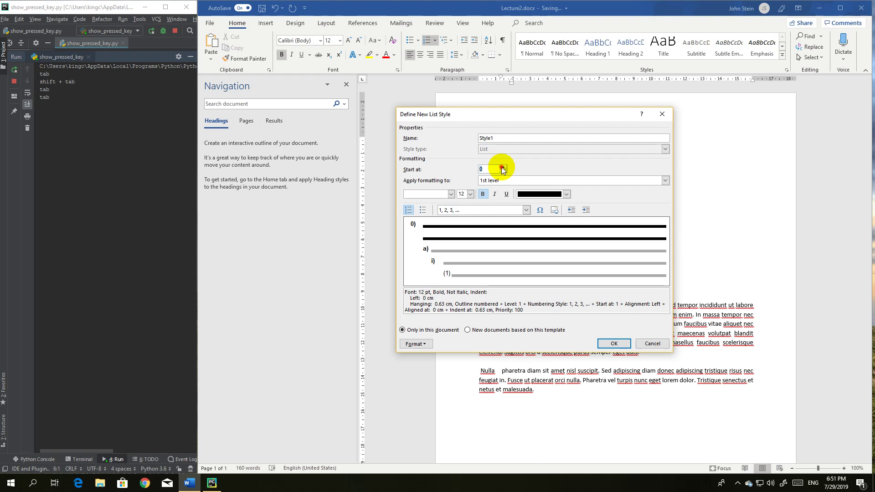
{"action": "left_click", "coordinate": [503, 167]}
{"action": "left_click", "coordinate": [507, 167]}
{"action": "left_click", "coordinate": [504, 173]}
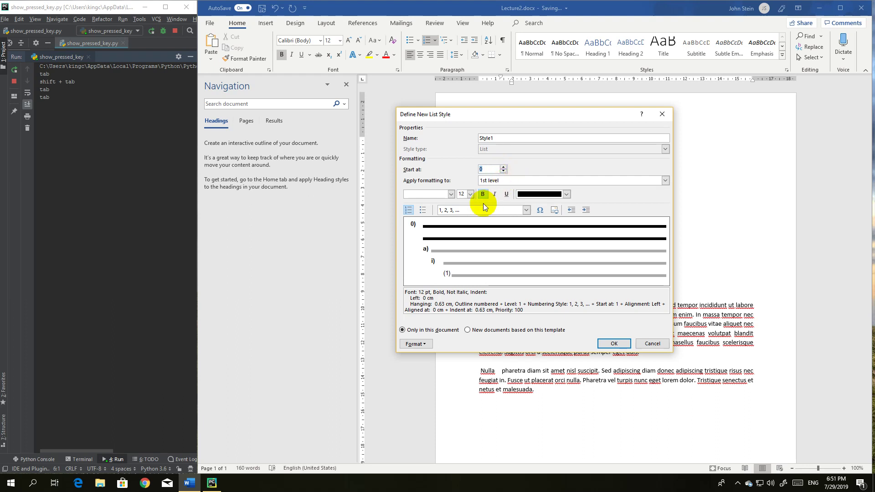
Format the list style's 2nd level with italic and underline, and set its numbering to One, Two, Three.
{"action": "left_click", "coordinate": [666, 180]}
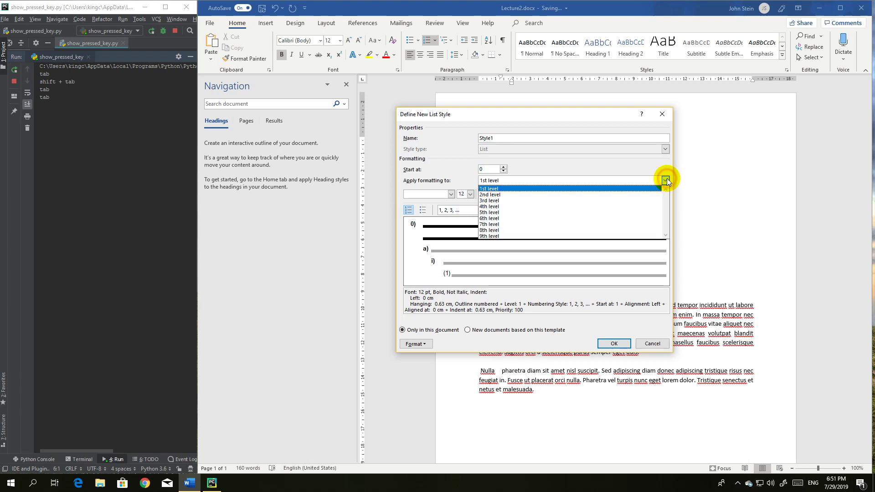
{"action": "left_click", "coordinate": [527, 195]}
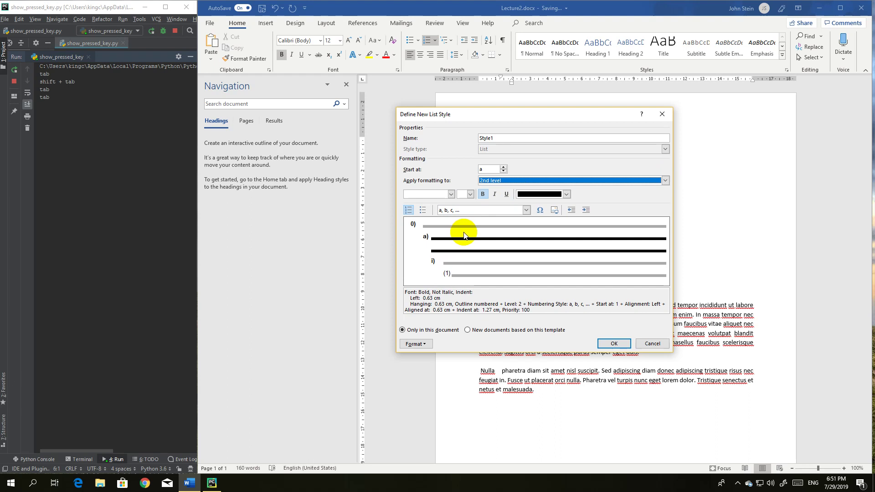
{"action": "left_click", "coordinate": [495, 195]}
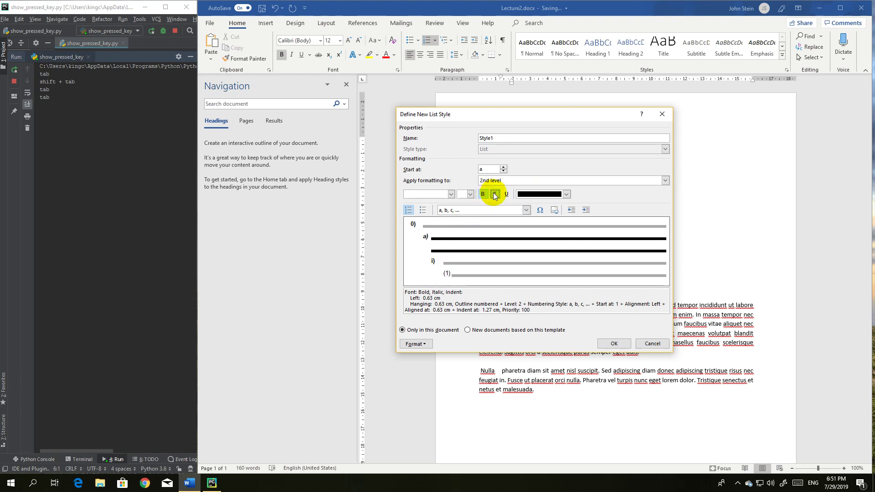
{"action": "left_click", "coordinate": [505, 195]}
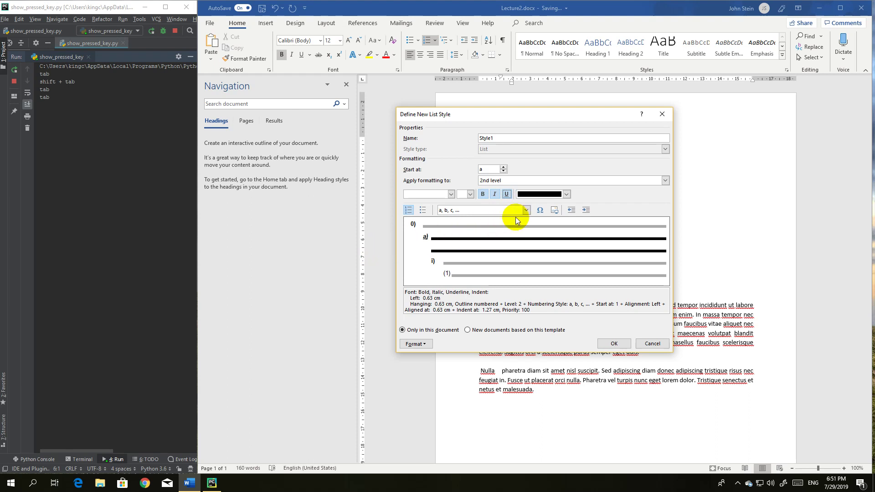
{"action": "left_click", "coordinate": [526, 210]}
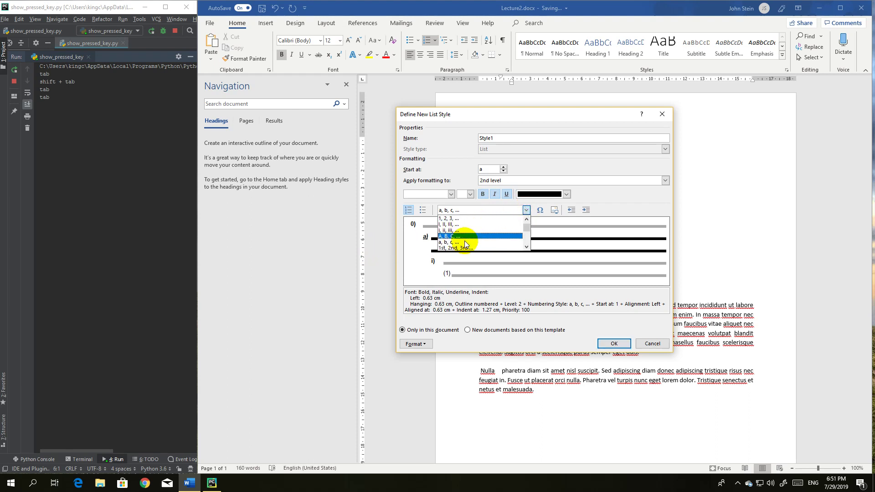
{"action": "scroll", "coordinate": [465, 243], "scroll_direction": "down", "scroll_amount": 1}
{"action": "left_click", "coordinate": [466, 242]}
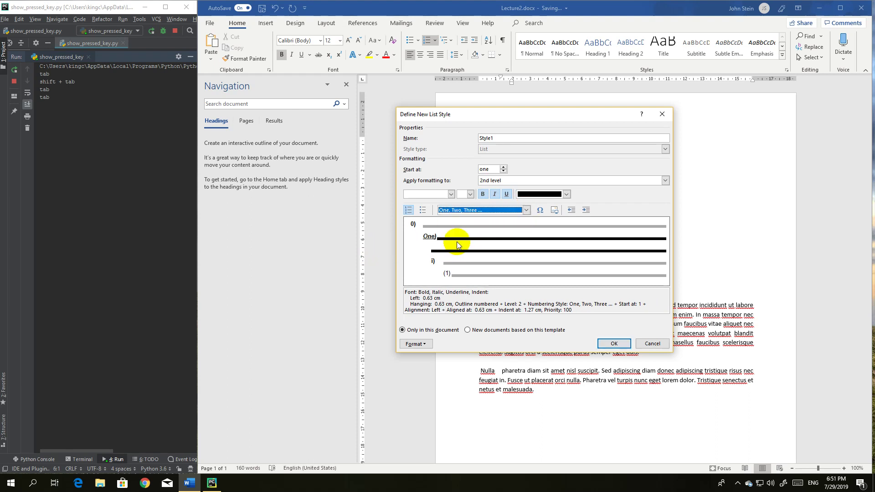
Set the list style's 3rd level to font size 18 with A, B, C numbering.
{"action": "left_click", "coordinate": [552, 179]}
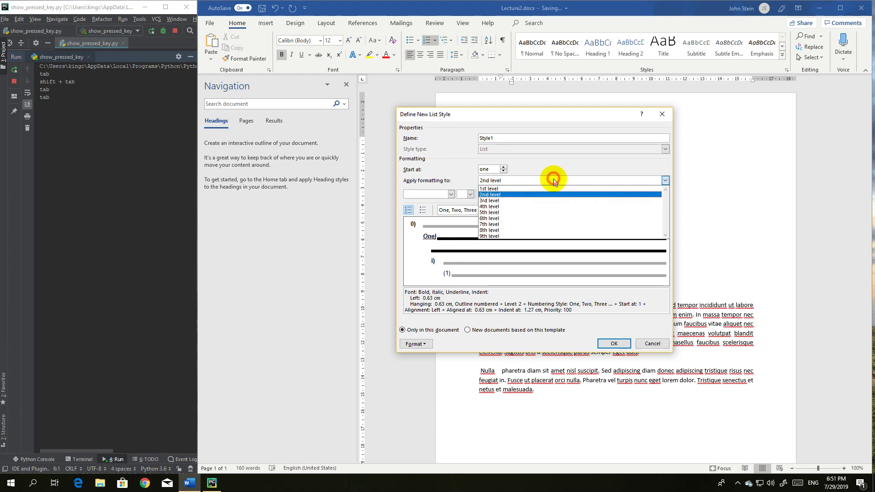
{"action": "left_click", "coordinate": [499, 202]}
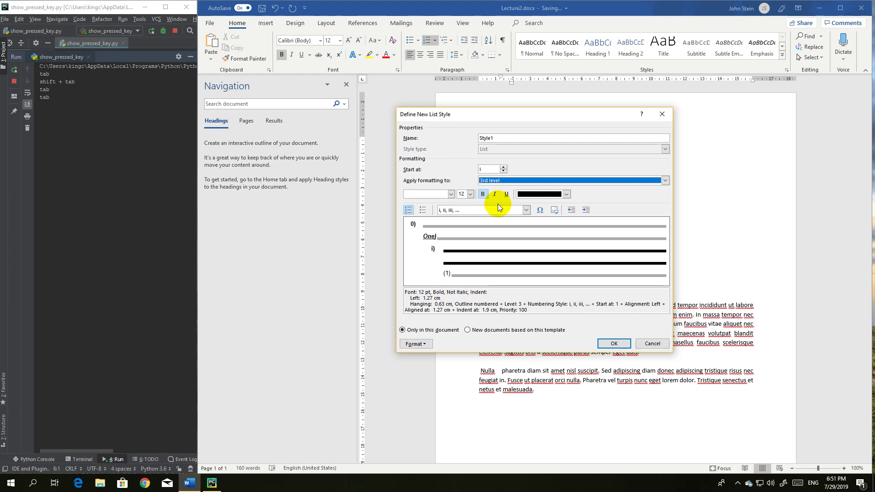
{"action": "left_click", "coordinate": [470, 194]}
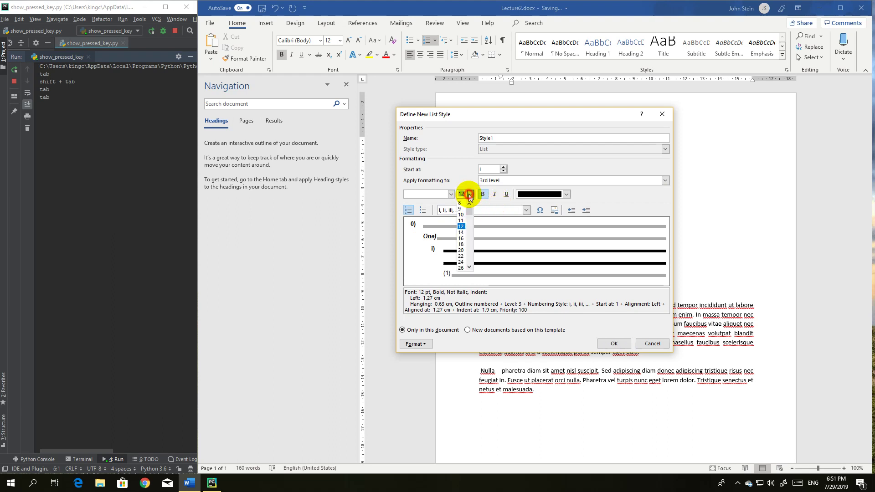
{"action": "left_click", "coordinate": [461, 244]}
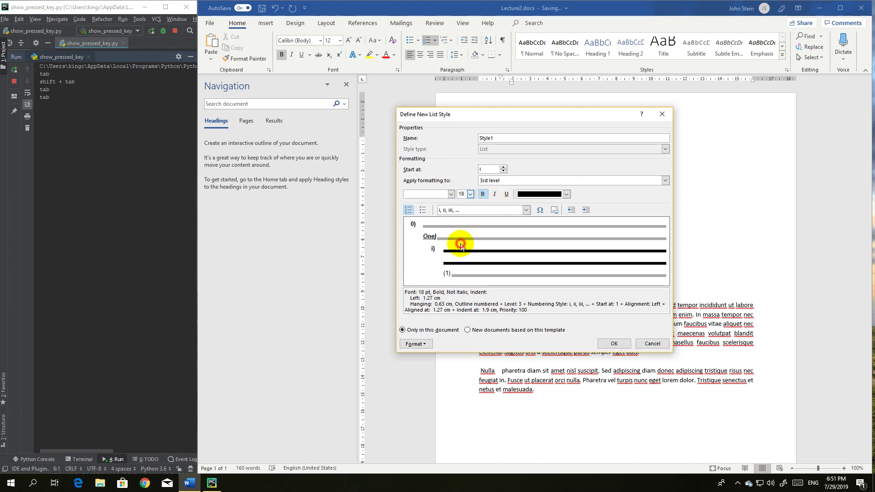
{"action": "left_click", "coordinate": [470, 194]}
{"action": "left_click", "coordinate": [469, 194]}
{"action": "left_click", "coordinate": [479, 212]}
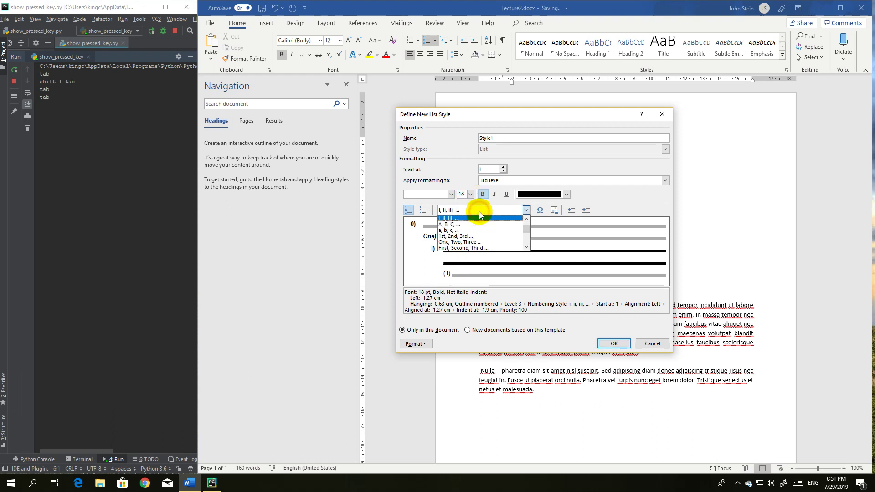
{"action": "left_click", "coordinate": [474, 222]}
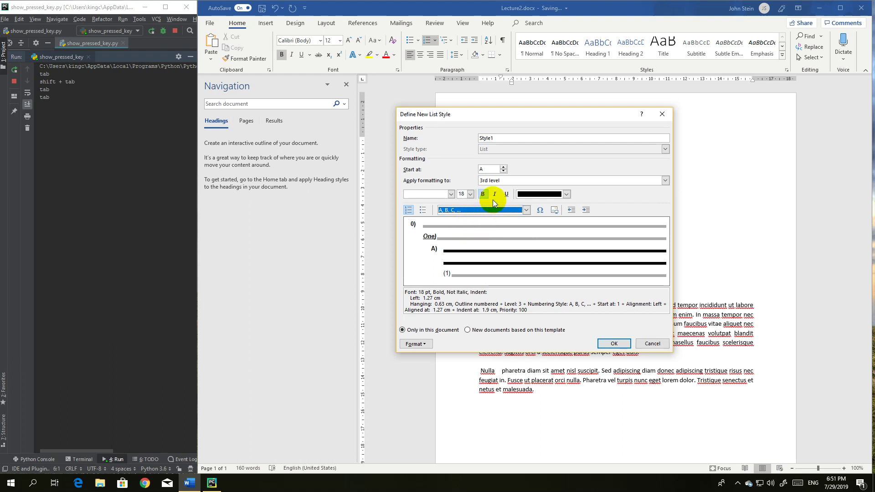
Color the 3rd-level numbers with a darker green Accent 6 shade and apply the new list style.
{"action": "left_click", "coordinate": [567, 195]}
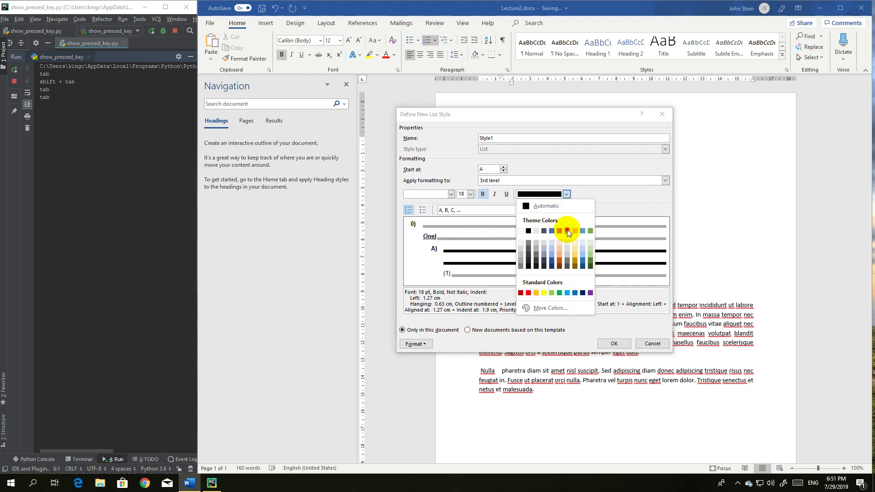
{"action": "left_click", "coordinate": [568, 231]}
{"action": "left_click", "coordinate": [566, 195]}
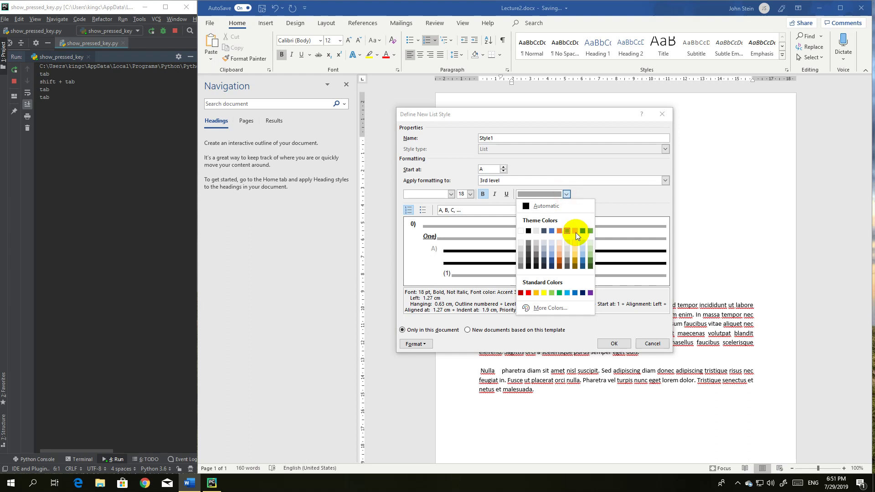
{"action": "left_click", "coordinate": [589, 261]}
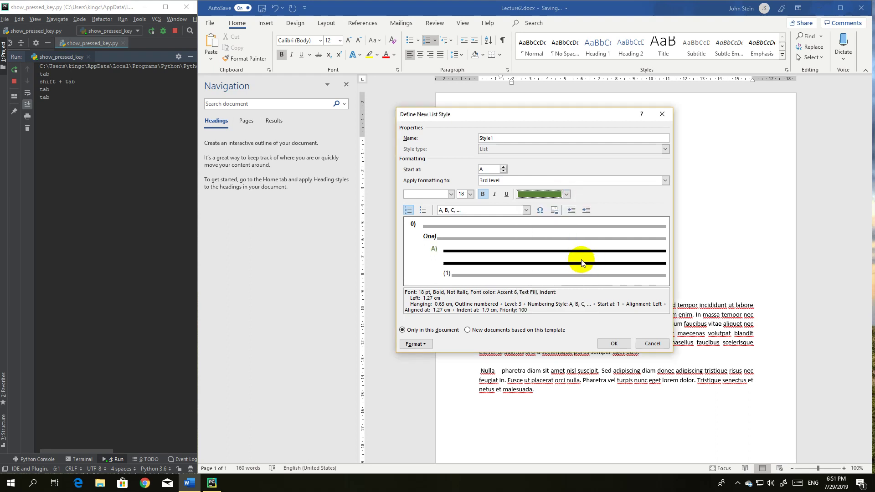
{"action": "left_click", "coordinate": [614, 344]}
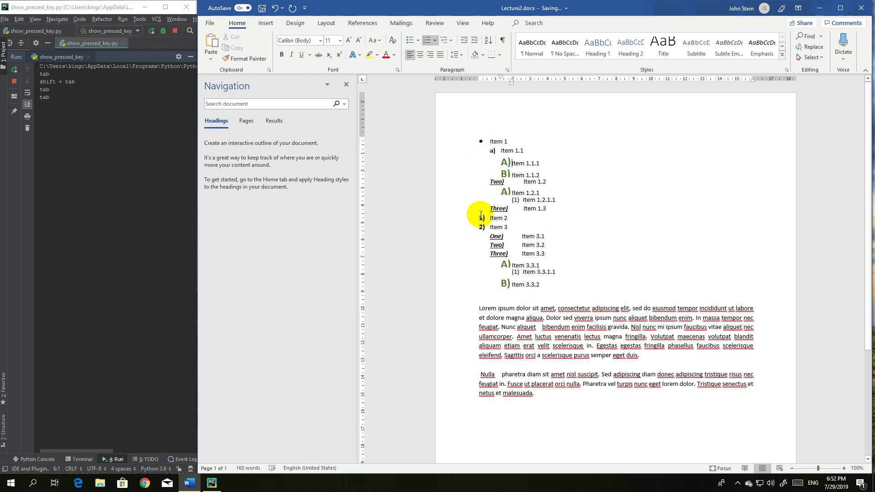
Demote Item 1.1.1 by one list level and promote it back to the third level.
{"action": "left_click", "coordinate": [484, 163]}
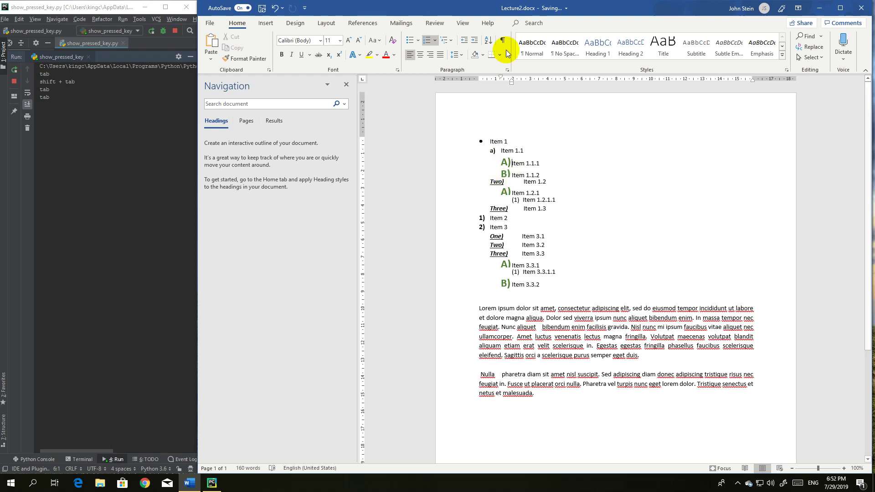
{"action": "left_click", "coordinate": [474, 44]}
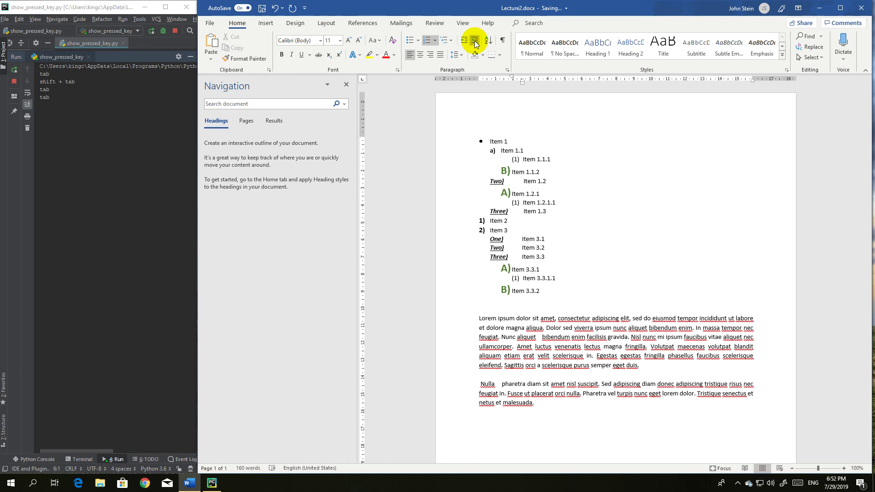
{"action": "left_click", "coordinate": [467, 44]}
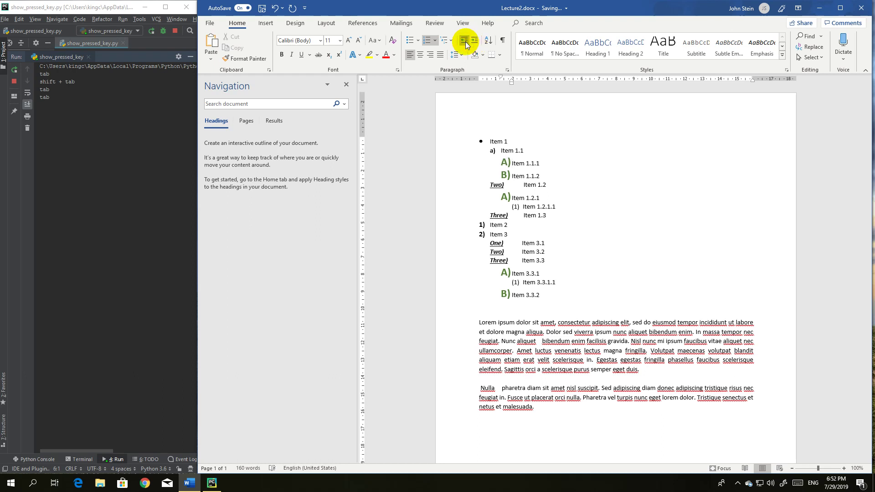
Demote Item 1.1.1 by two list levels and promote it back to the third level.
{"action": "left_click", "coordinate": [475, 42]}
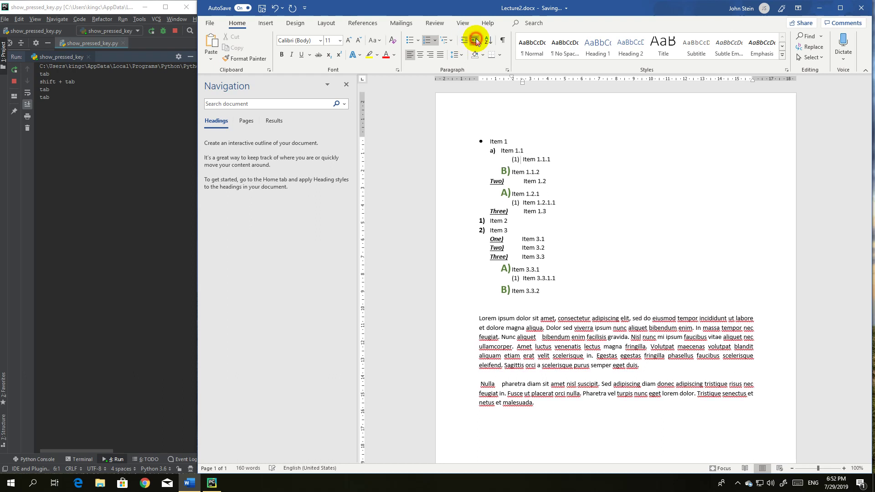
{"action": "left_click", "coordinate": [477, 42]}
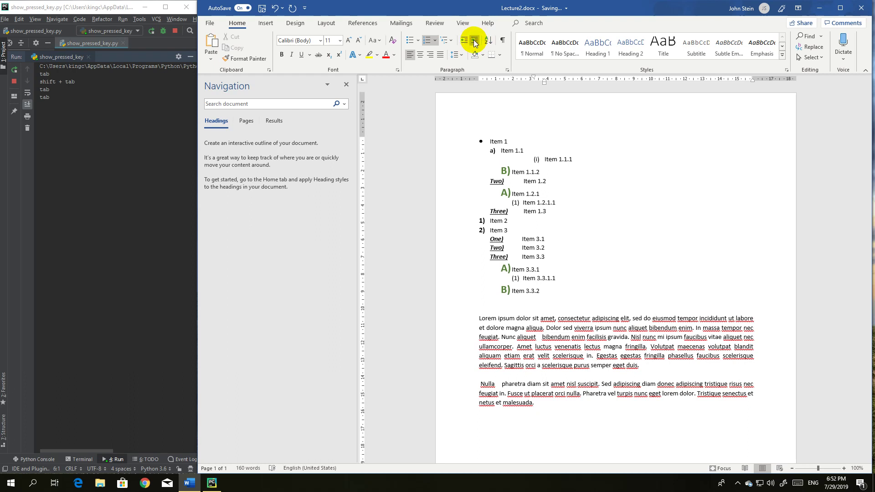
{"action": "left_click", "coordinate": [466, 43]}
{"action": "left_click", "coordinate": [467, 43]}
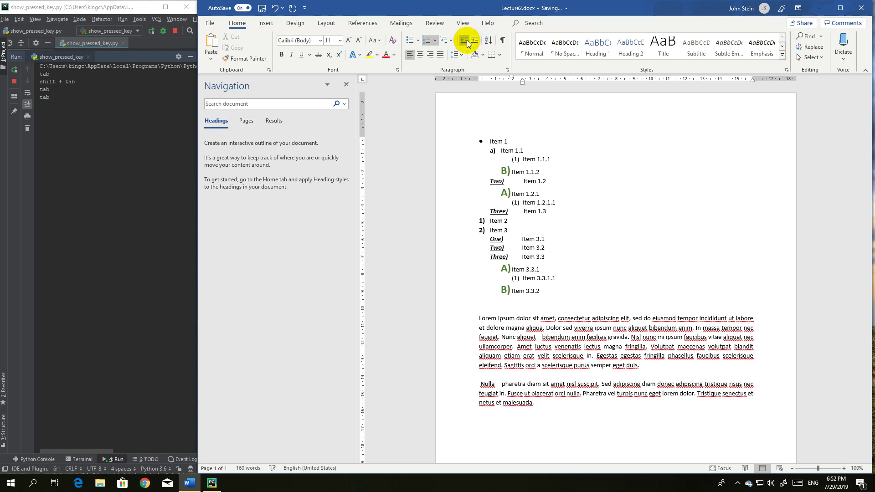
{"action": "left_click", "coordinate": [467, 42]}
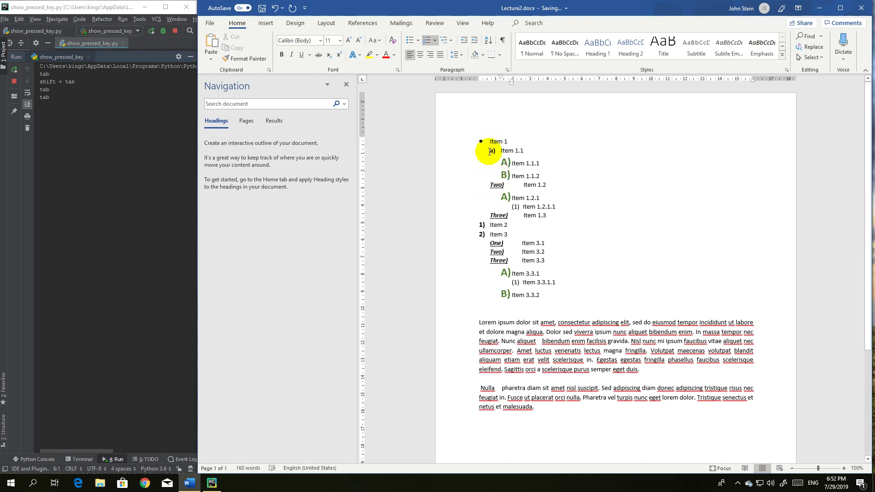
Sort the whole multilevel list by paragraph text in ascending order, with no header row.
{"action": "left_click_drag", "start_coordinate": [490, 141], "coordinate": [541, 297]}
{"action": "left_click", "coordinate": [488, 40]}
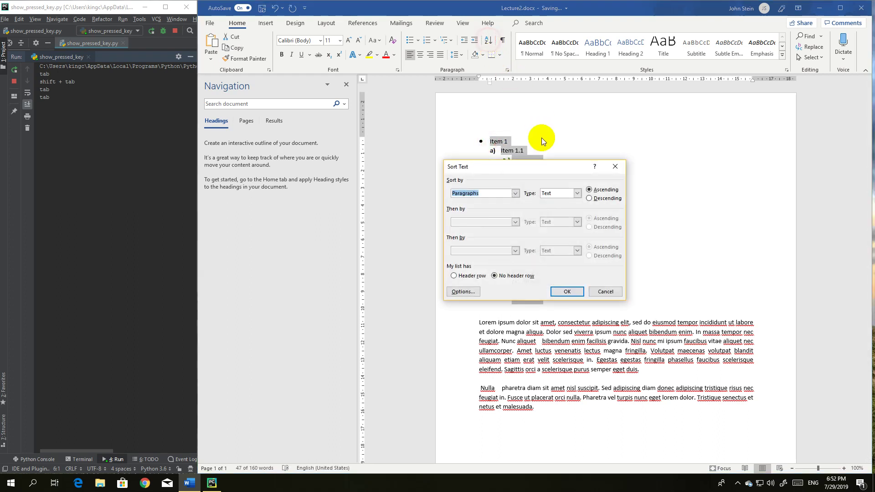
{"action": "left_click", "coordinate": [581, 287]}
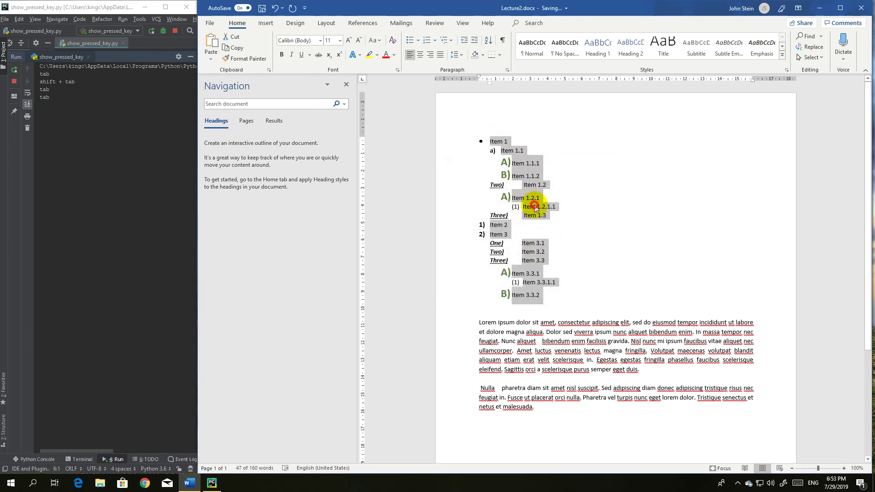
Remove the letter e from Item 1.1 so that the entry reads Itm 1.1.
{"action": "left_click", "coordinate": [509, 152]}
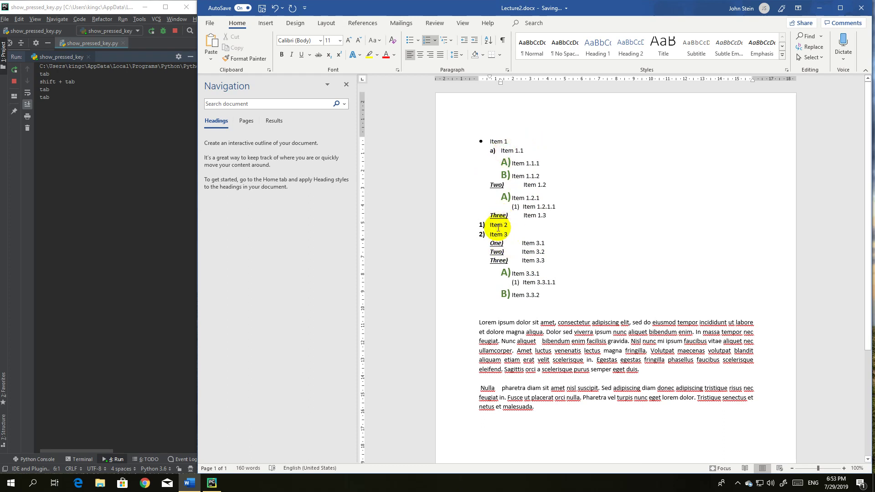
{"action": "key", "text": "Right"}
{"action": "key", "text": "BackSpace"}
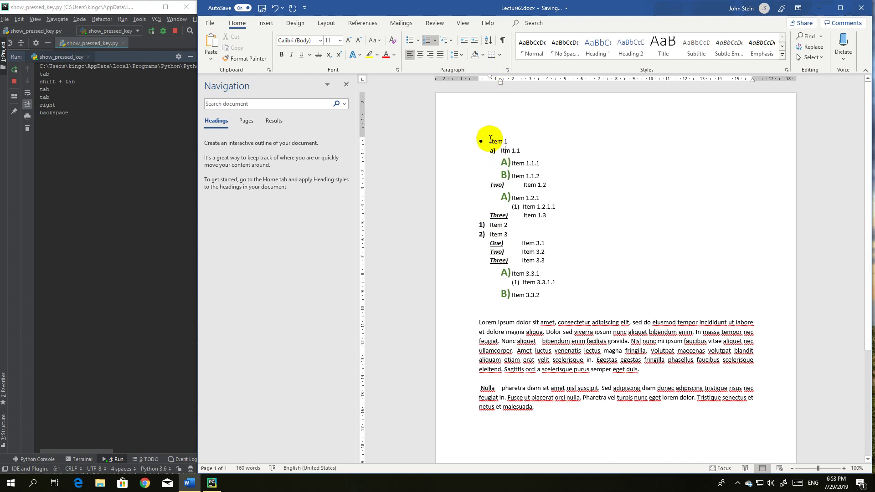
Sort the list entries from Itm 1.1 through Item 3.3.2 by paragraph text in ascending order.
{"action": "triple_click", "coordinate": [504, 150]}
{"action": "left_click_drag", "start_coordinate": [513, 159], "coordinate": [525, 294]}
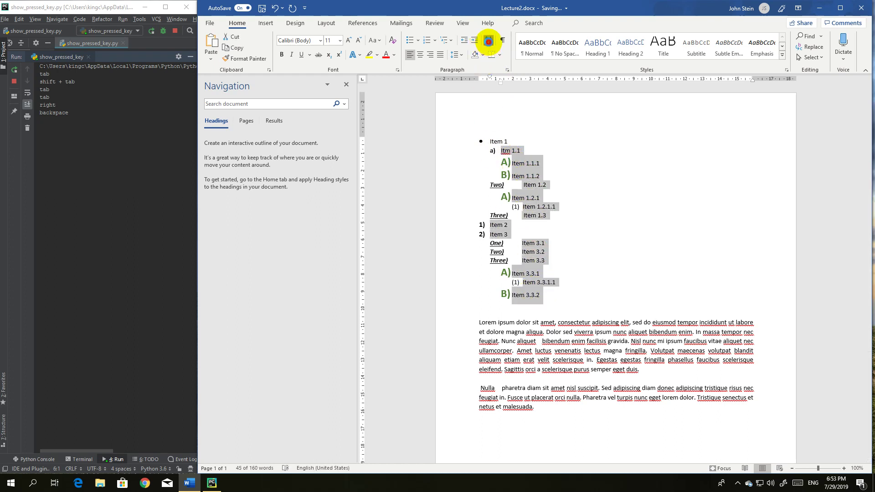
{"action": "left_click", "coordinate": [488, 43]}
{"action": "left_click", "coordinate": [573, 288]}
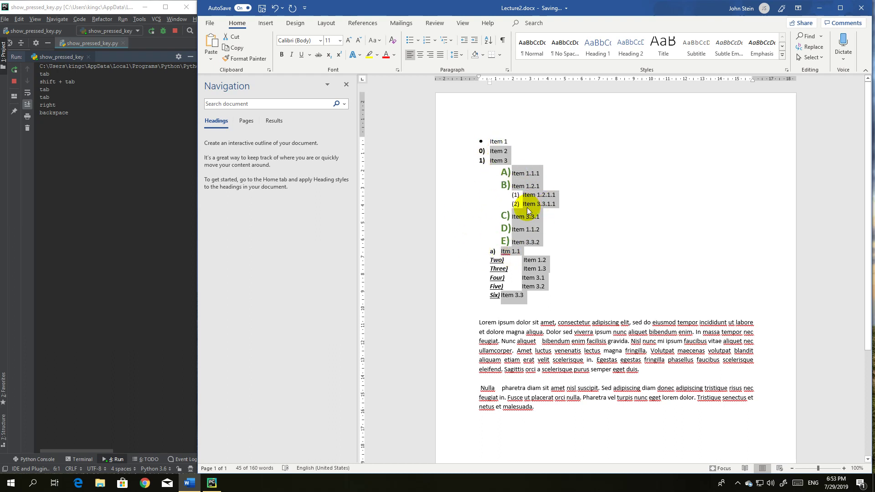
{"action": "left_click", "coordinate": [562, 244]}
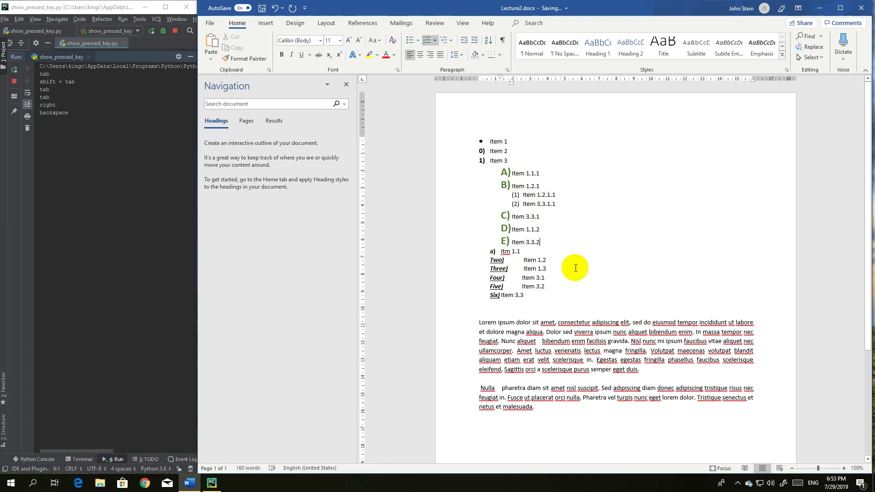
Insert two tabs before the first line of the Lorem ipsum paragraph and remove them again.
{"action": "left_click", "coordinate": [480, 323]}
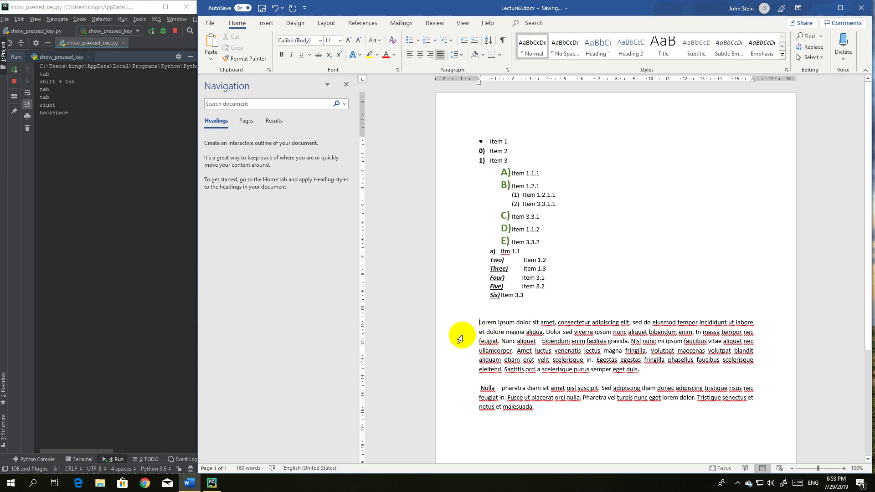
{"action": "key", "text": "Tab"}
{"action": "key", "text": "Tab"}
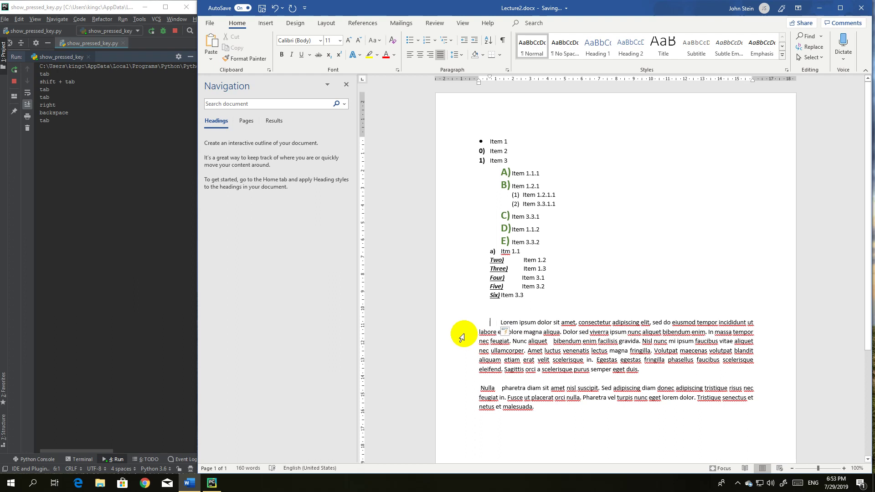
{"action": "key", "text": "BackSpace"}
{"action": "key", "text": "BackSpace"}
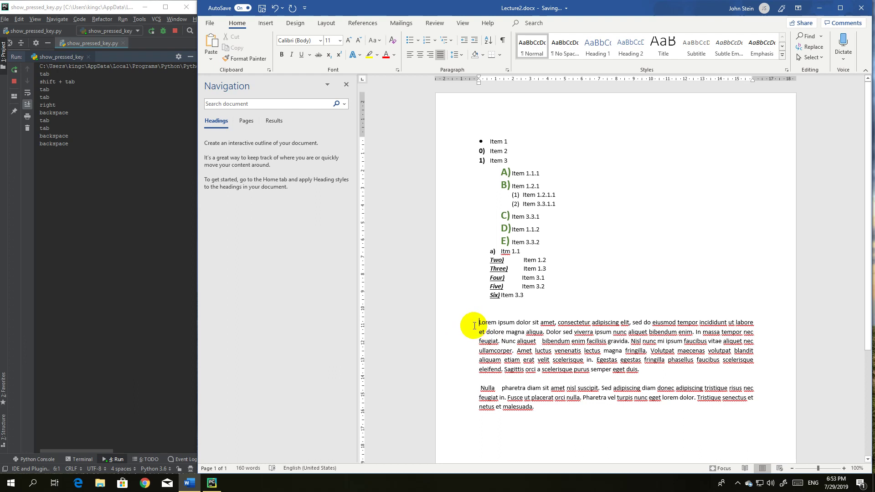
Increase the Lorem ipsum paragraph's left indent by two steps and decrease it back to the margin.
{"action": "left_click", "coordinate": [474, 42]}
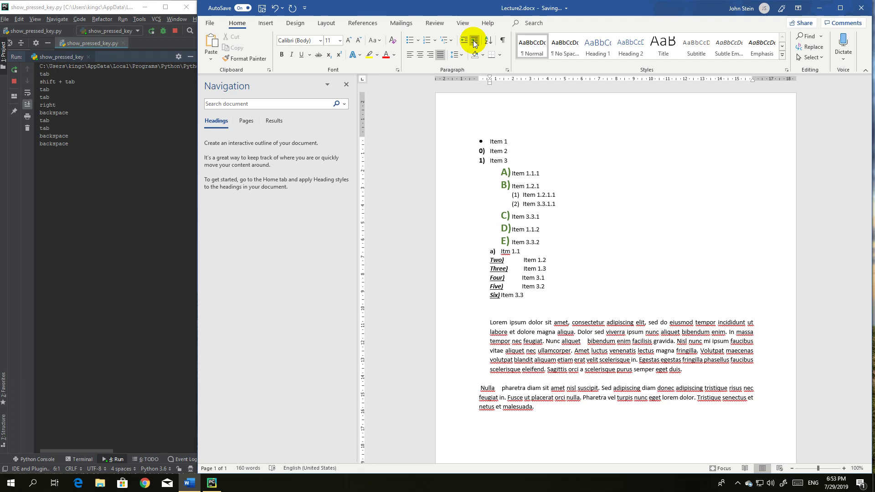
{"action": "left_click", "coordinate": [474, 43]}
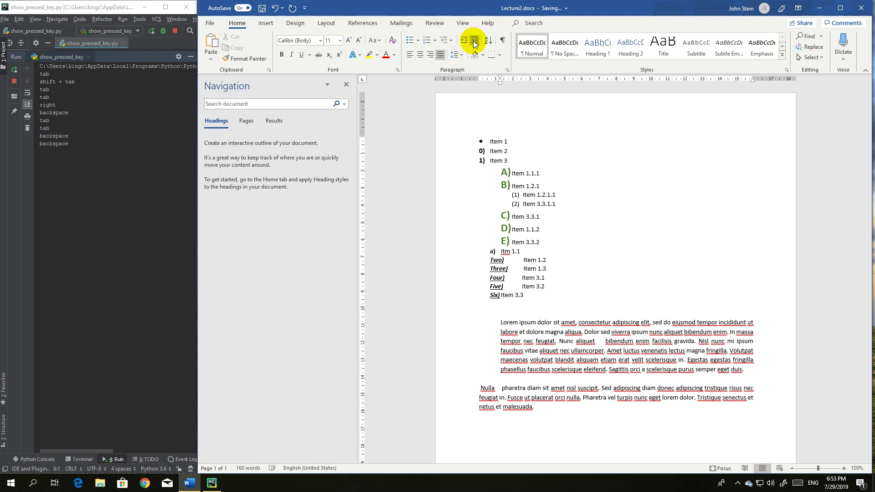
{"action": "left_click", "coordinate": [464, 42]}
{"action": "left_click", "coordinate": [464, 42]}
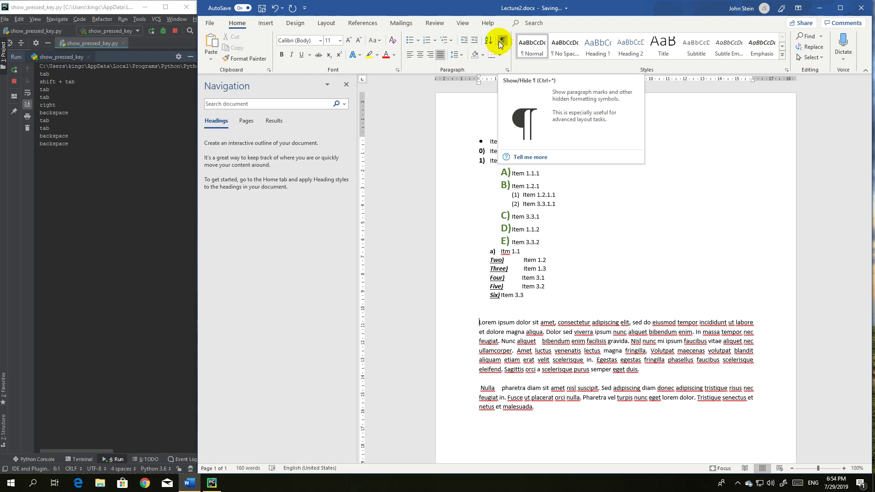
Show the formatting marks and delete the leading space before Nulla and the extra spaces between Nulla and pharetra.
{"action": "left_click", "coordinate": [500, 41]}
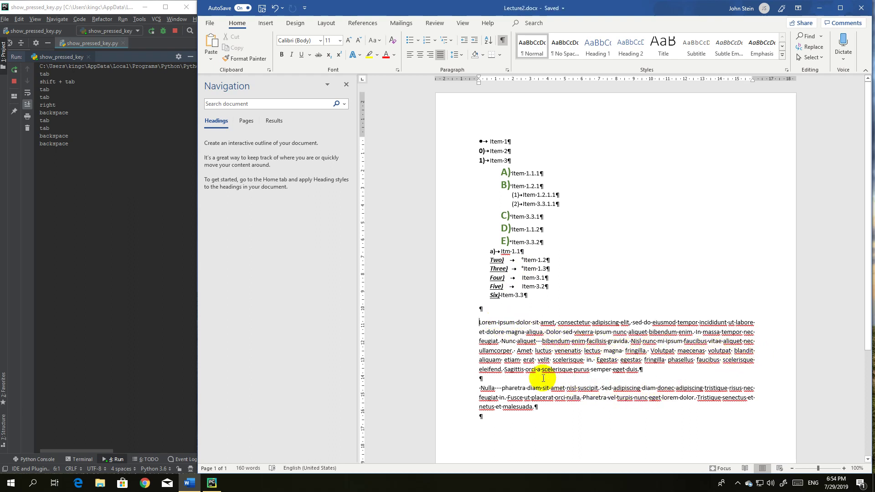
{"action": "left_click", "coordinate": [482, 388]}
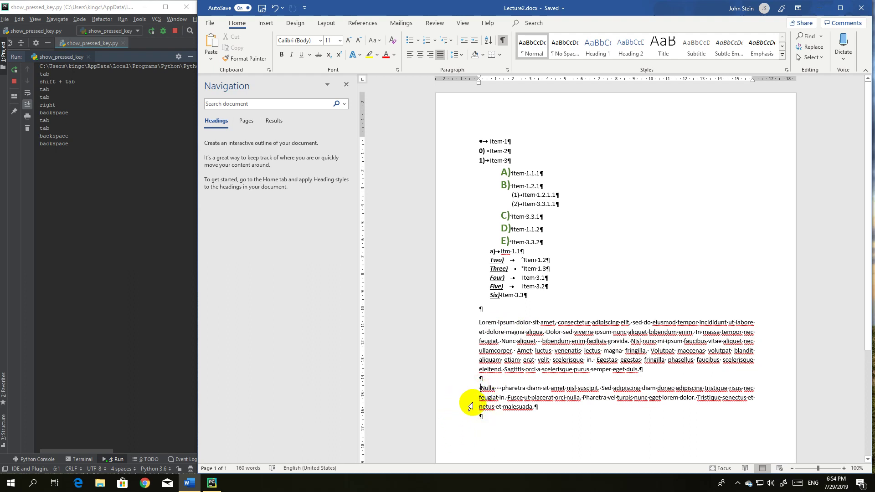
{"action": "key", "text": "BackSpace"}
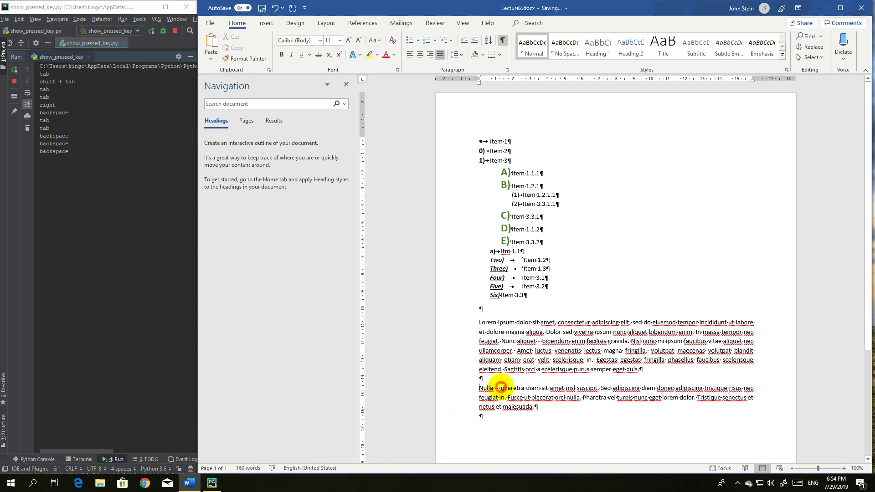
{"action": "key", "text": "BackSpace"}
{"action": "key", "text": "BackSpace"}
{"action": "key", "text": "BackSpace"}
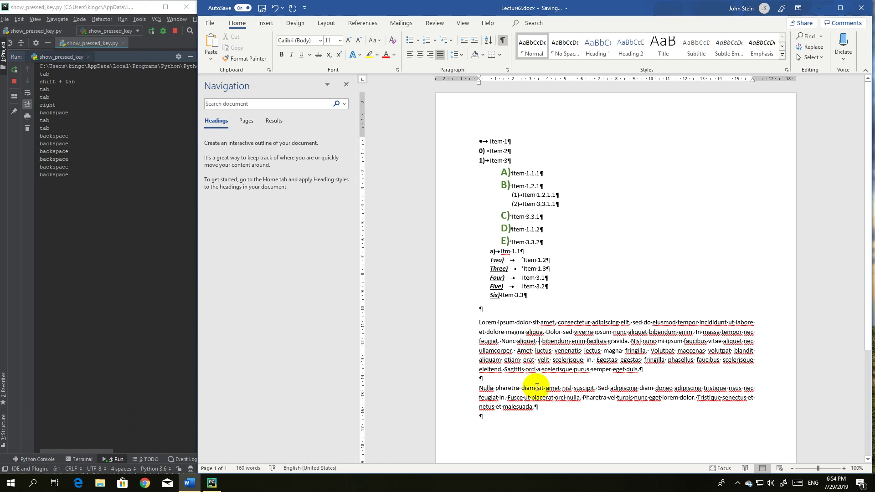
Delete the extra spaces between aliquet and bibendum in the Lorem ipsum paragraph.
{"action": "left_click", "coordinate": [539, 341]}
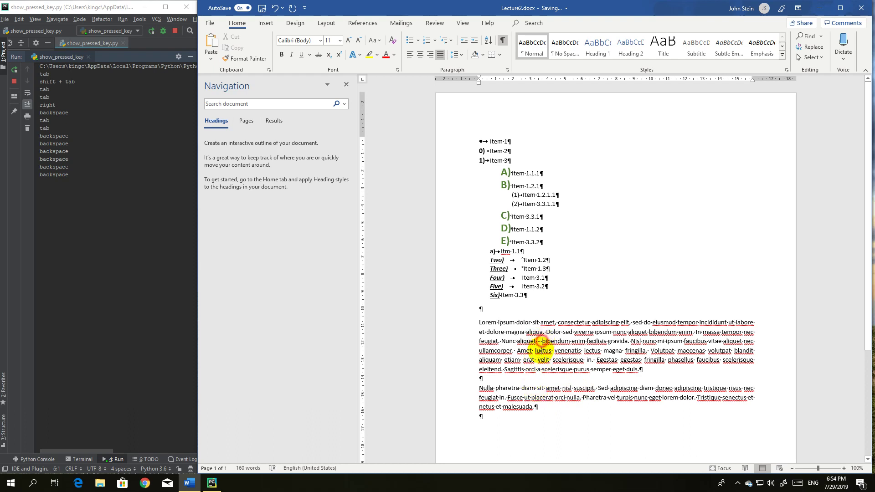
{"action": "key", "text": "BackSpace"}
{"action": "key", "text": "BackSpace"}
{"action": "key", "text": "BackSpace"}
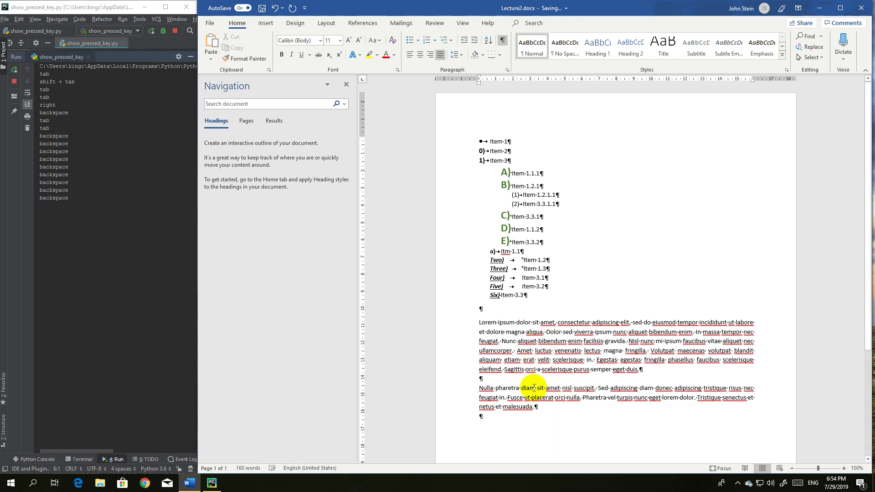